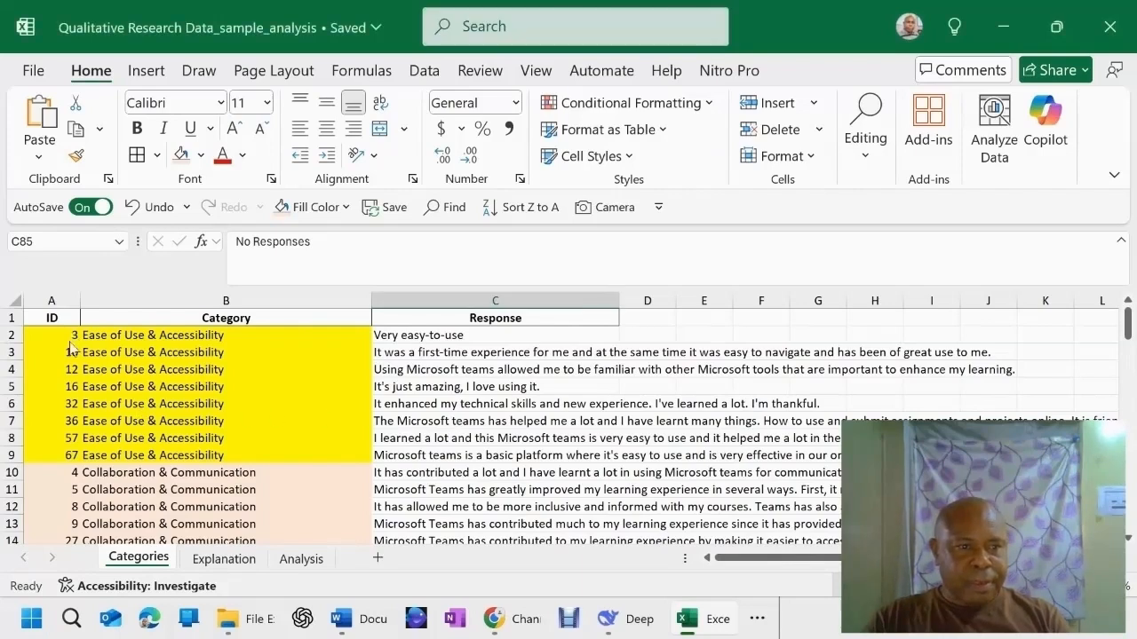
# Examine the colour-coded category groups in the ID and Category columns of the Categories sheet, starting with Ease of Use & Accessibility
pyautogui.moveTo(69, 336); pyautogui.dragTo(205, 453)
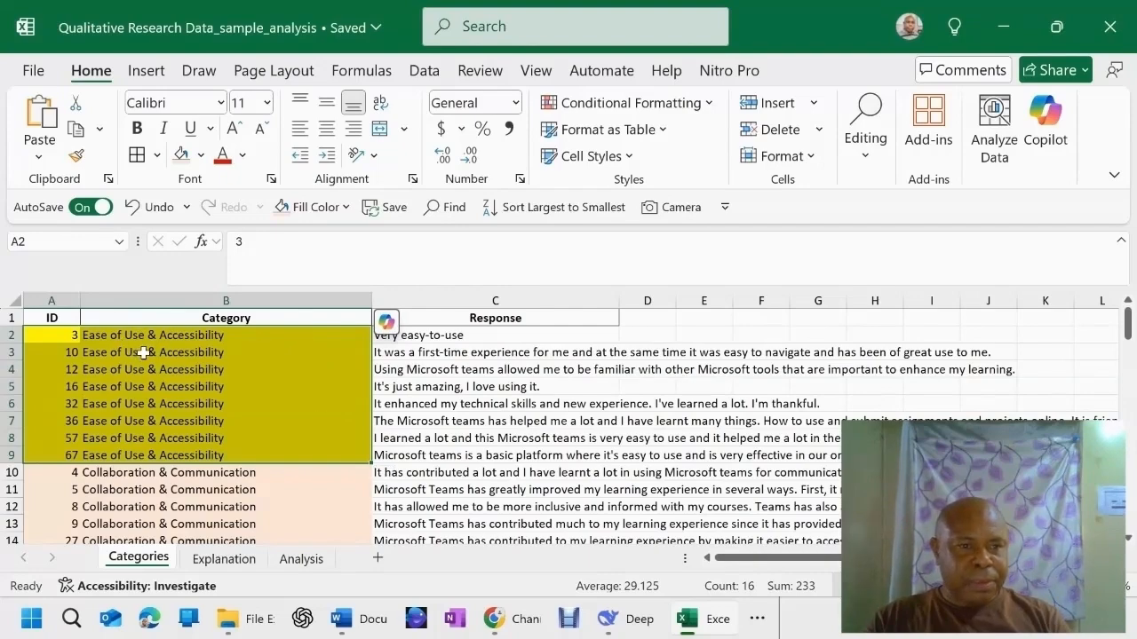
pyautogui.scroll(-3, 254, 369)
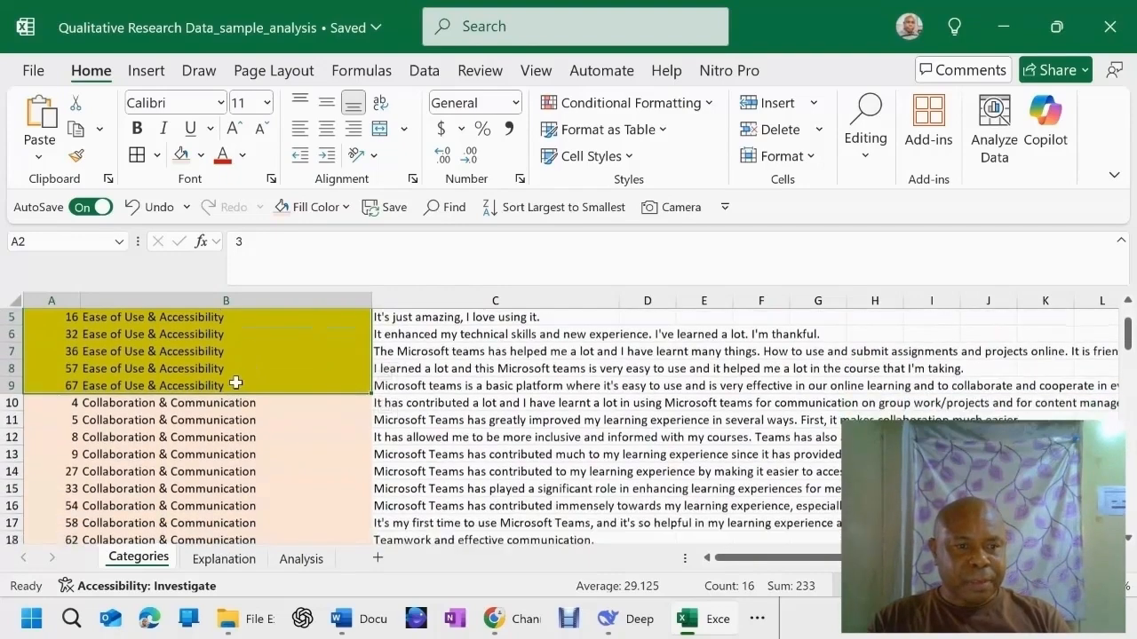
pyautogui.scroll(1, 71, 381)
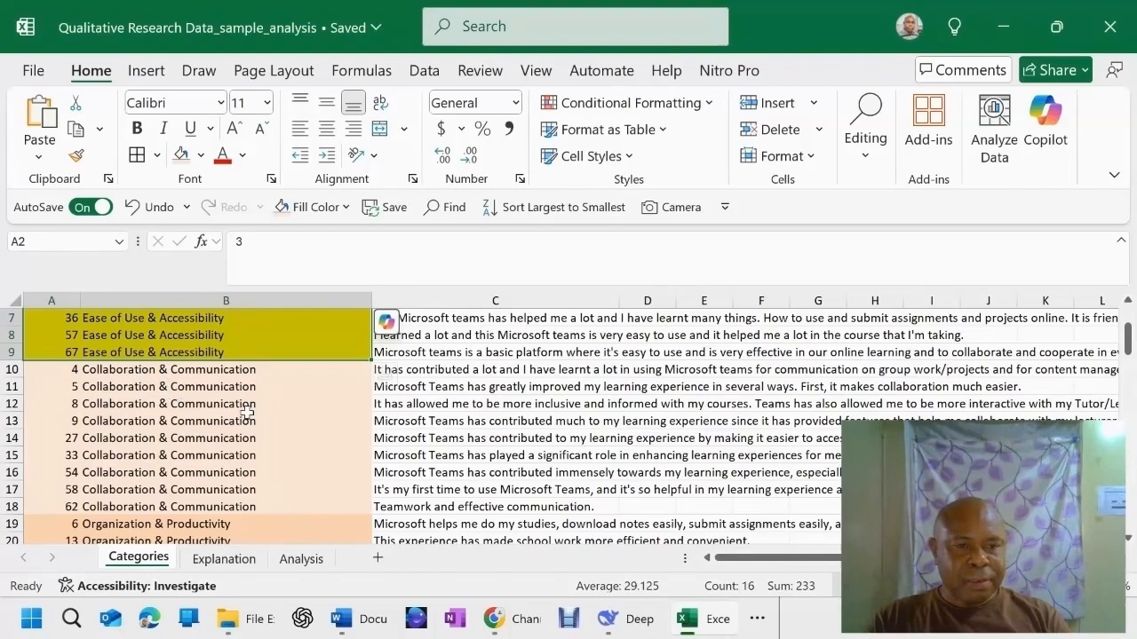
pyautogui.scroll(-1, 240, 409)
pyautogui.scroll(-2, 228, 403)
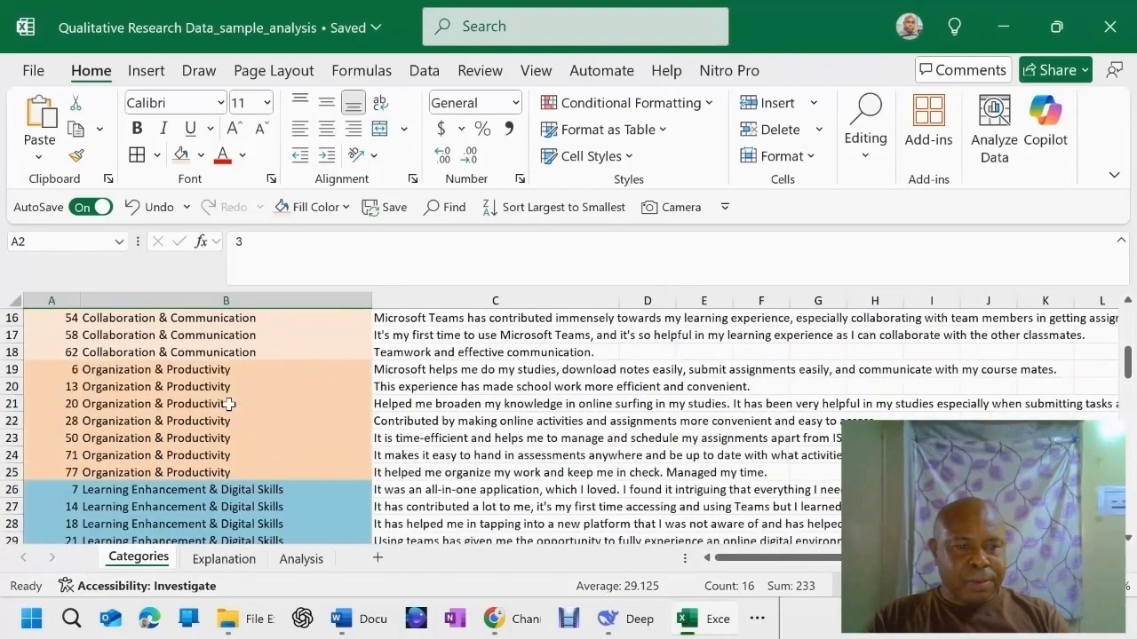
pyautogui.scroll(-3, 205, 402)
pyautogui.scroll(-11, 188, 403)
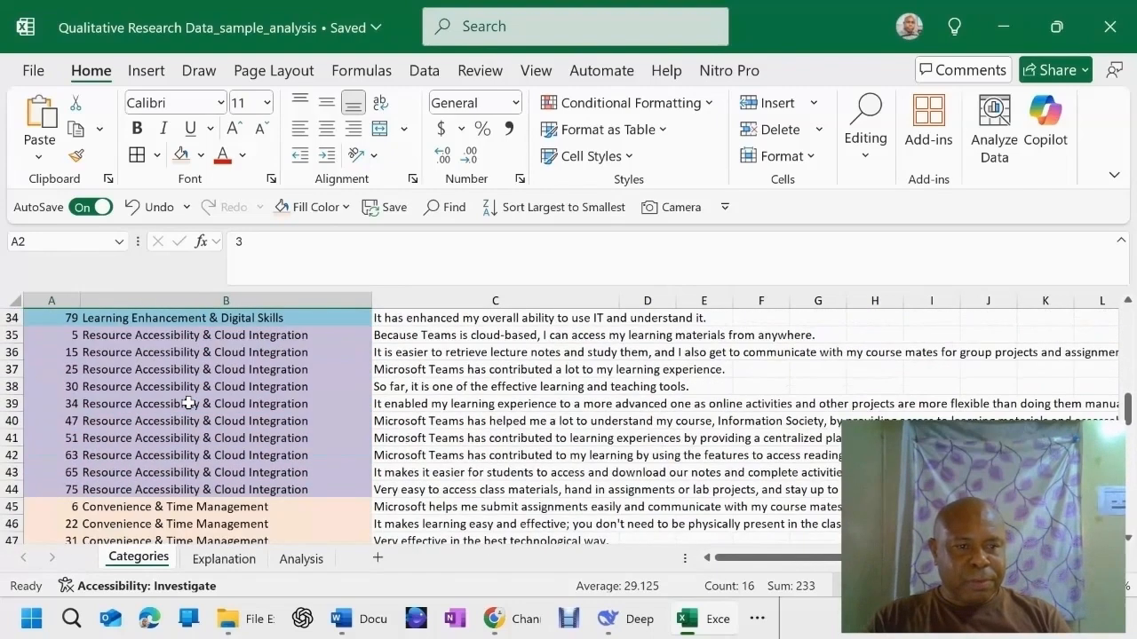
pyautogui.scroll(-2, 173, 403)
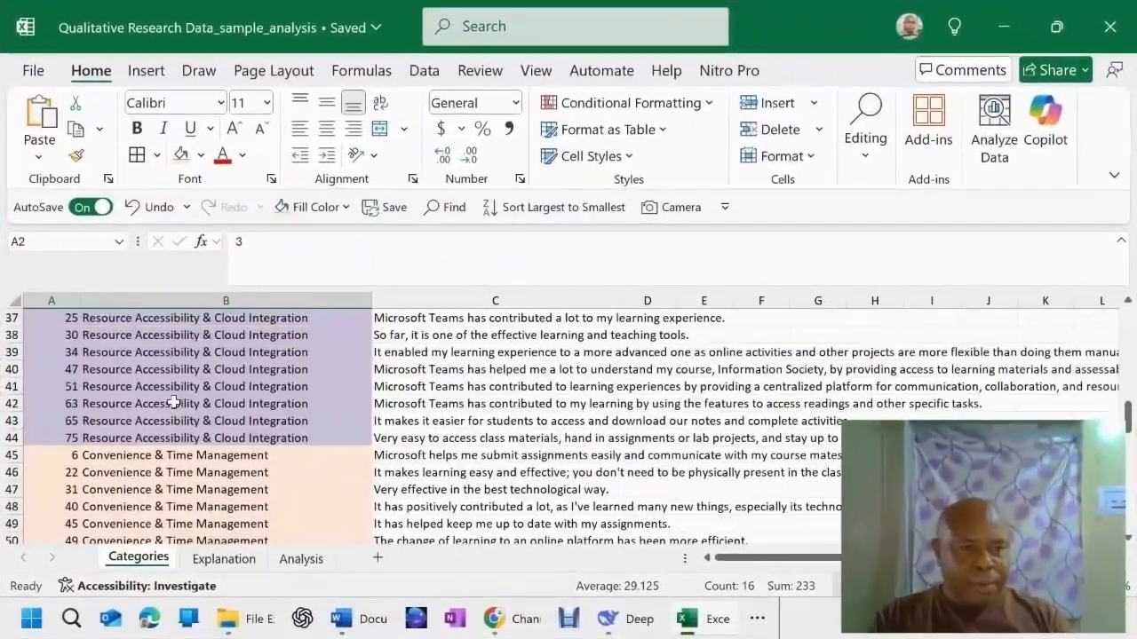
pyautogui.scroll(6, 174, 403)
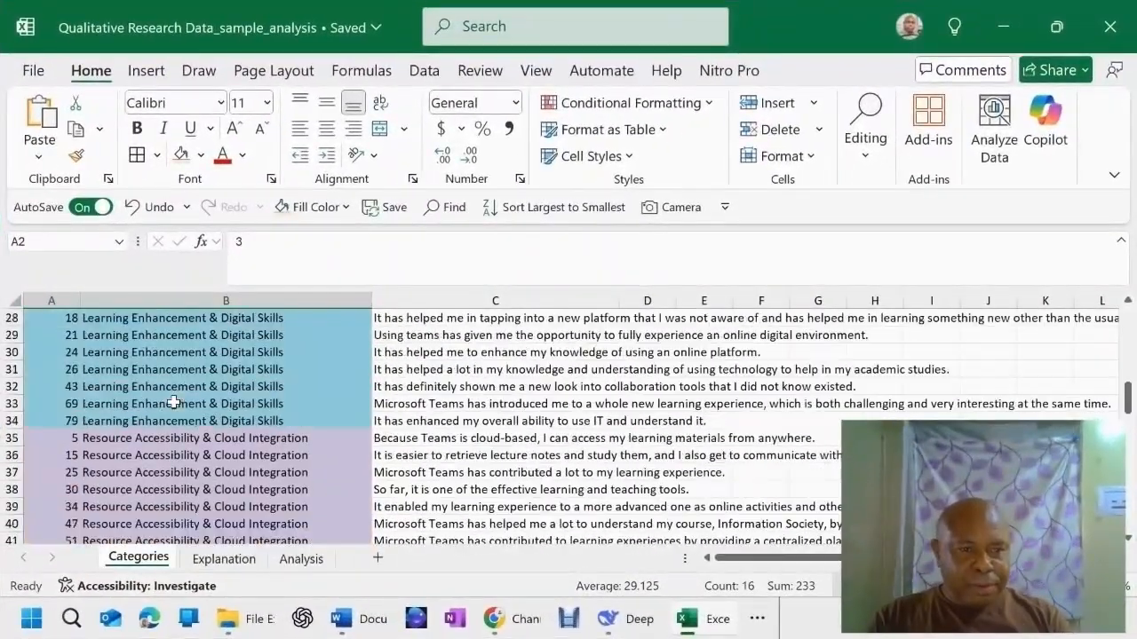
pyautogui.scroll(6, 111, 394)
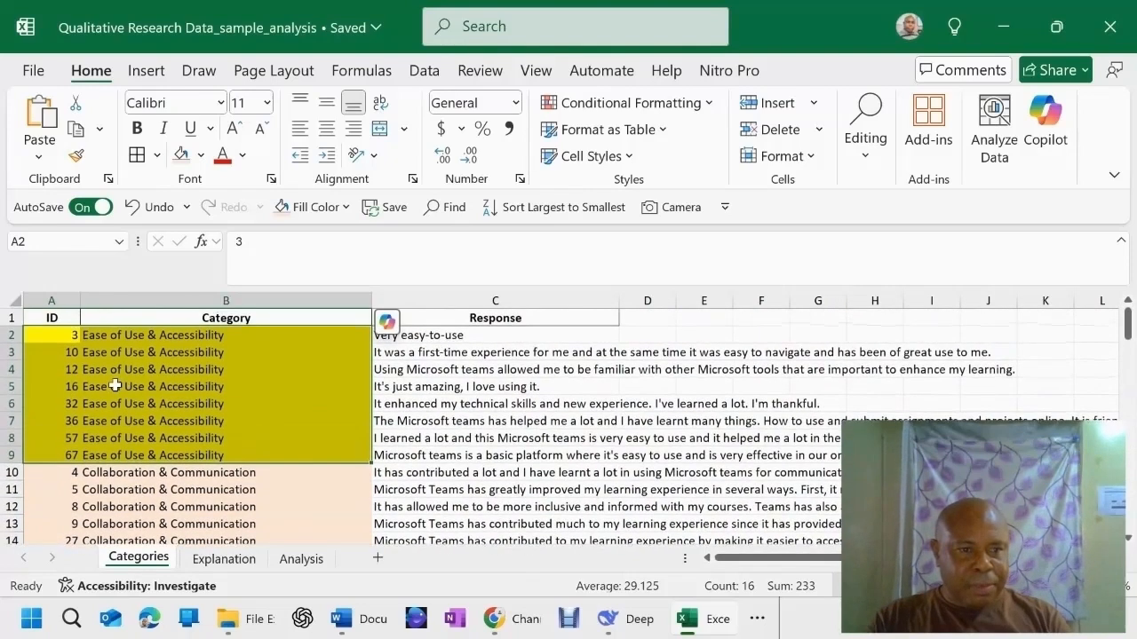
pyautogui.moveTo(109, 346); pyautogui.dragTo(108, 335)
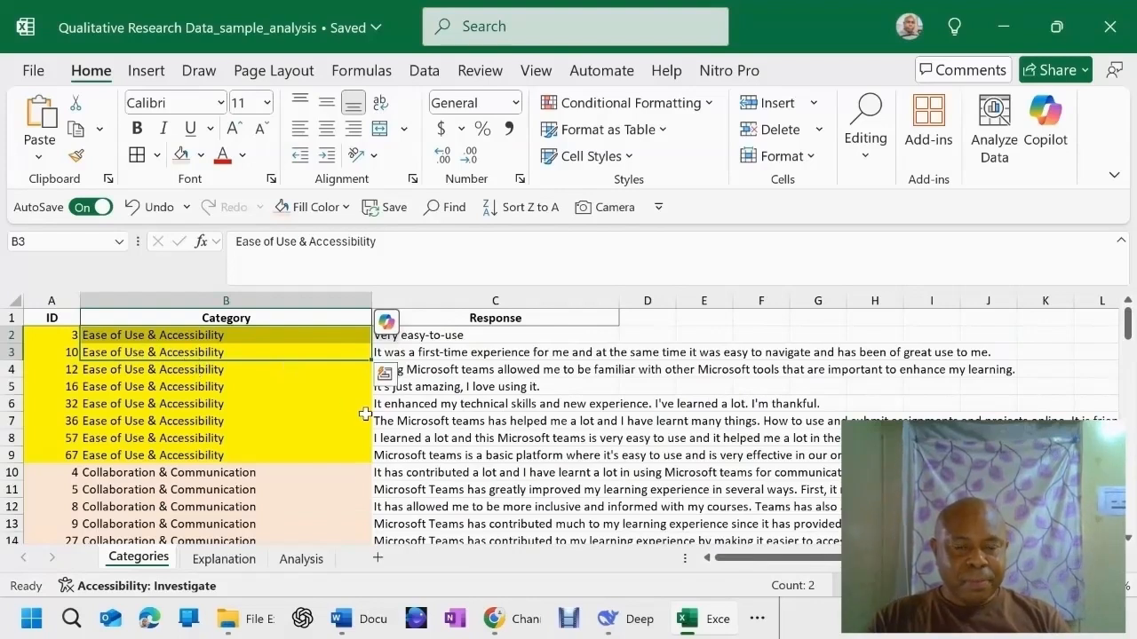
# Review the summary table of categories, codes and totals below the responses, from Accessibility to No Responses
pyautogui.scroll(-2, 377, 404)
pyautogui.scroll(-20, 381, 402)
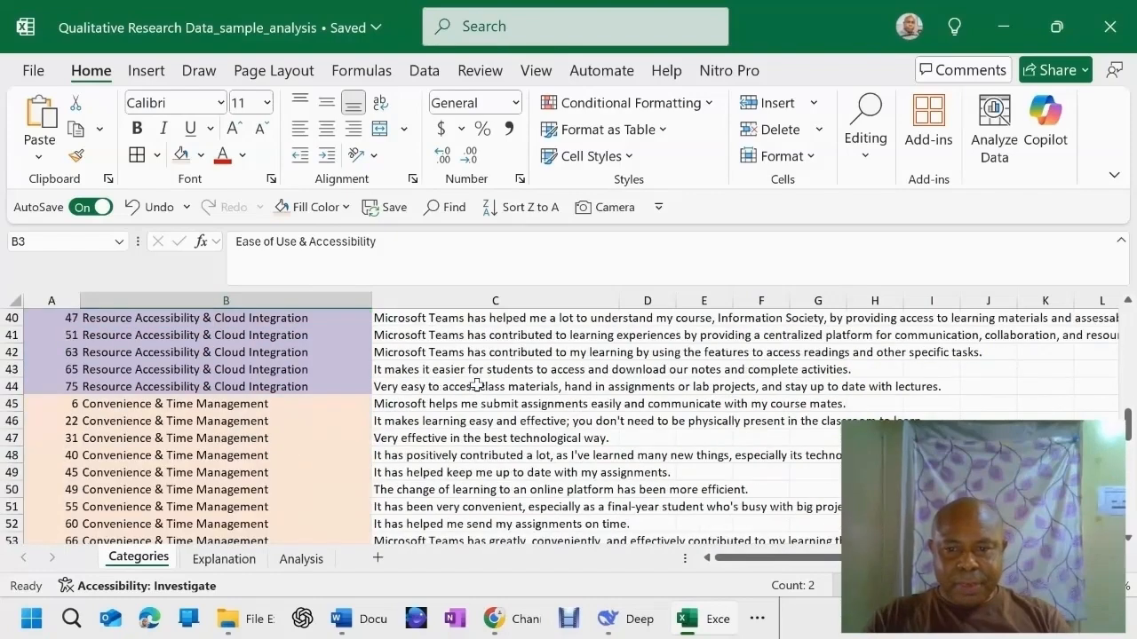
pyautogui.scroll(-2, 578, 407)
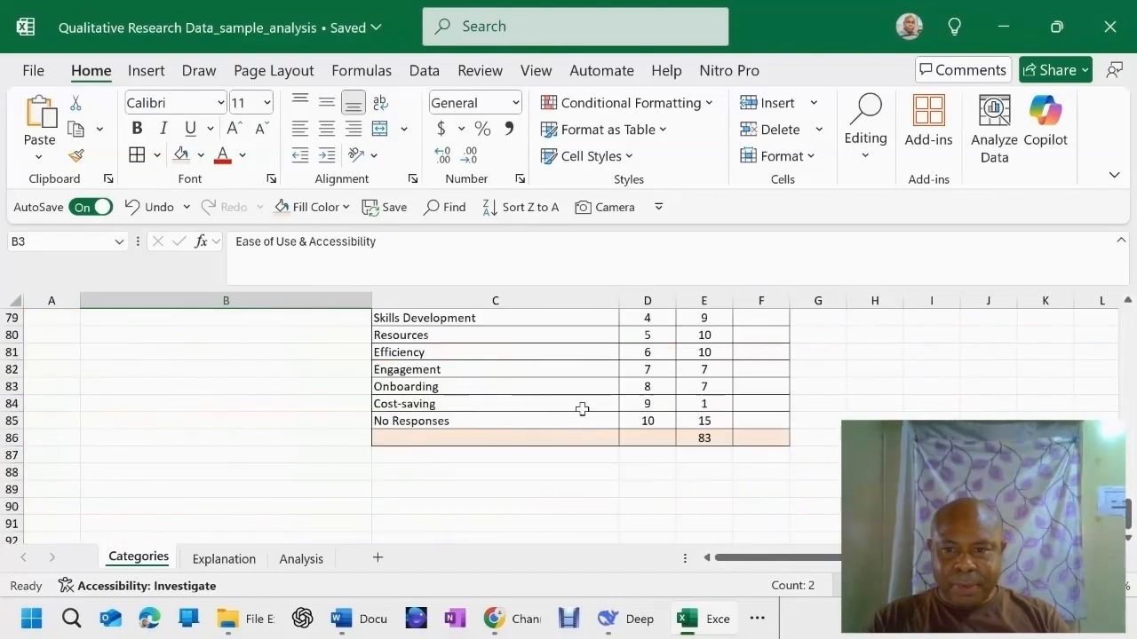
pyautogui.scroll(2, 577, 407)
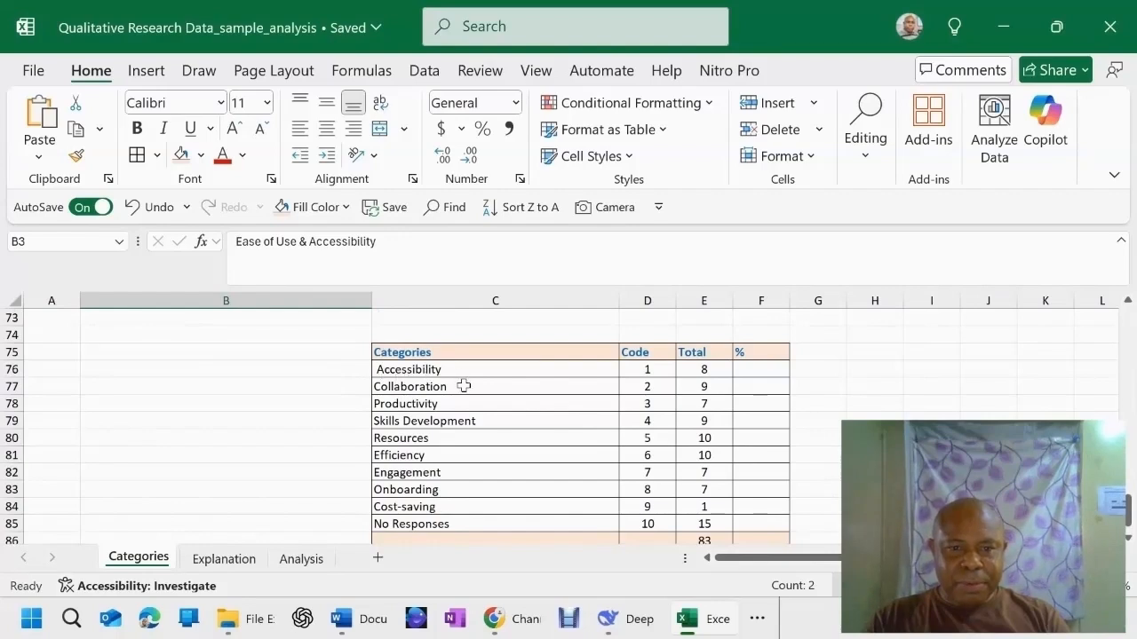
pyautogui.scroll(-1, 457, 495)
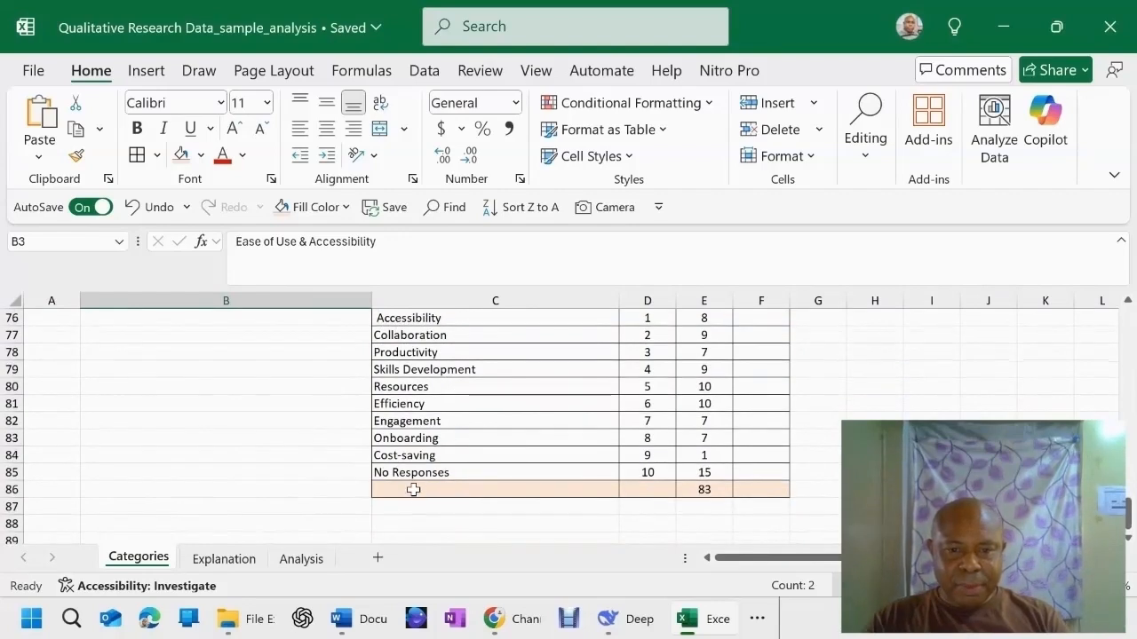
pyautogui.click(430, 476)
pyautogui.scroll(2, 444, 465)
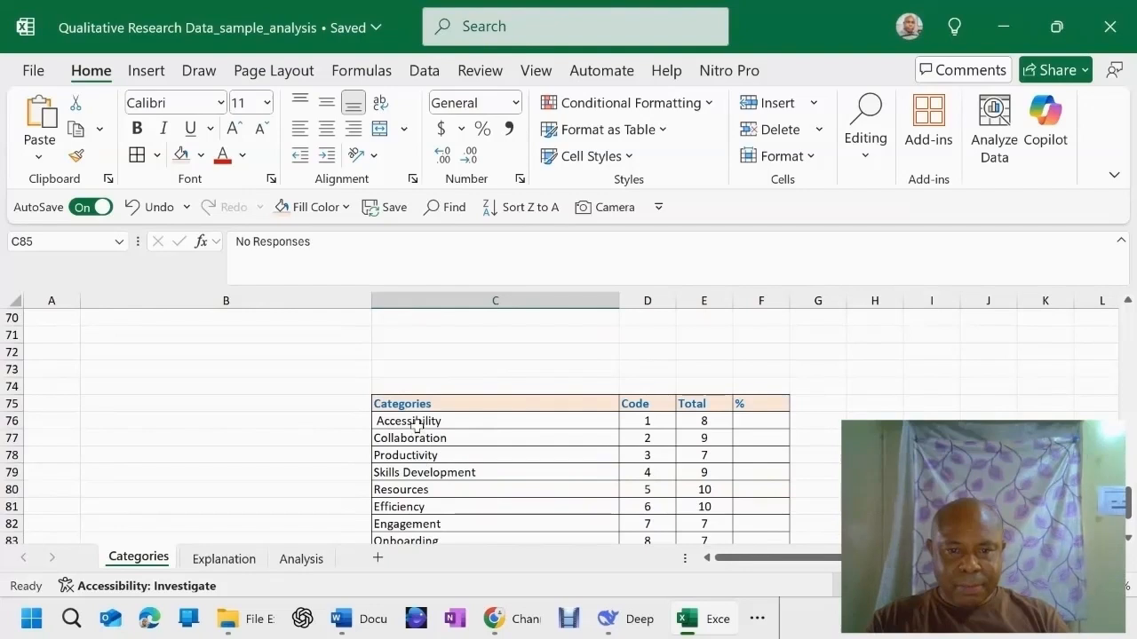
pyautogui.click(417, 423)
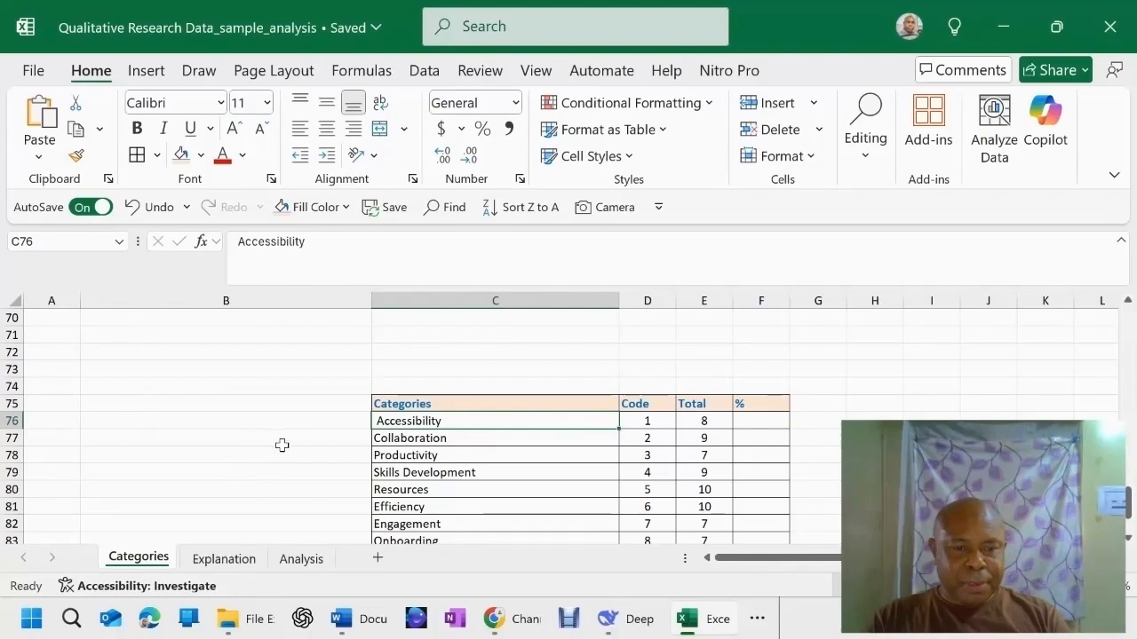
# Open the Explanation sheet and read the explanation given for each category, from Ease of Use & Accessibility downwards
pyautogui.click(221, 557)
pyautogui.scroll(2, 228, 436)
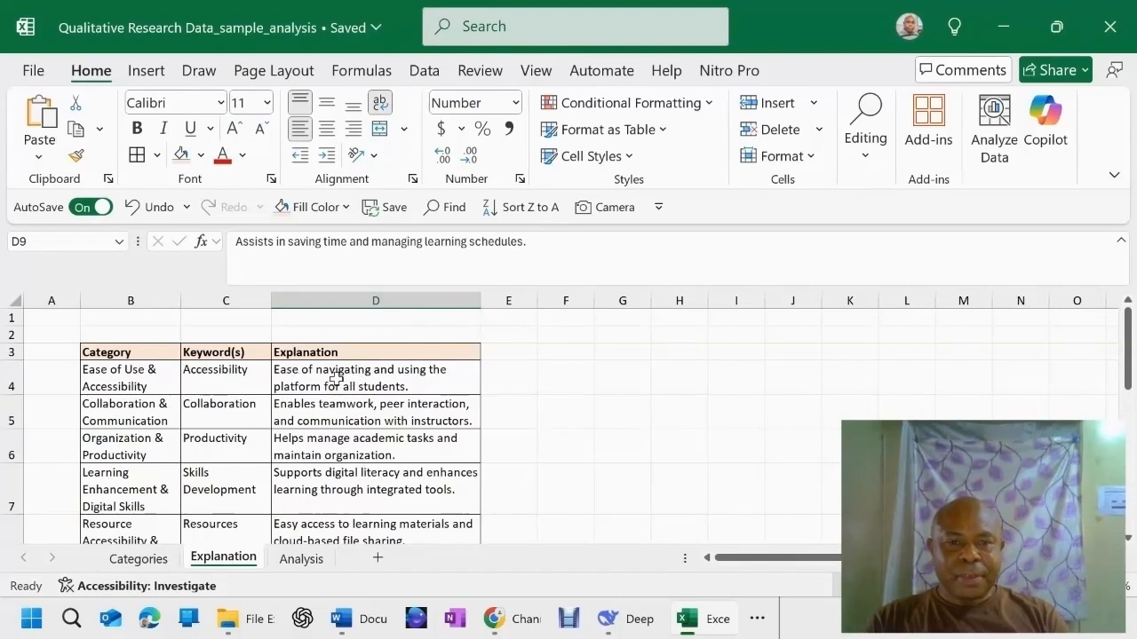
pyautogui.click(338, 385)
pyautogui.click(327, 406)
pyautogui.click(330, 449)
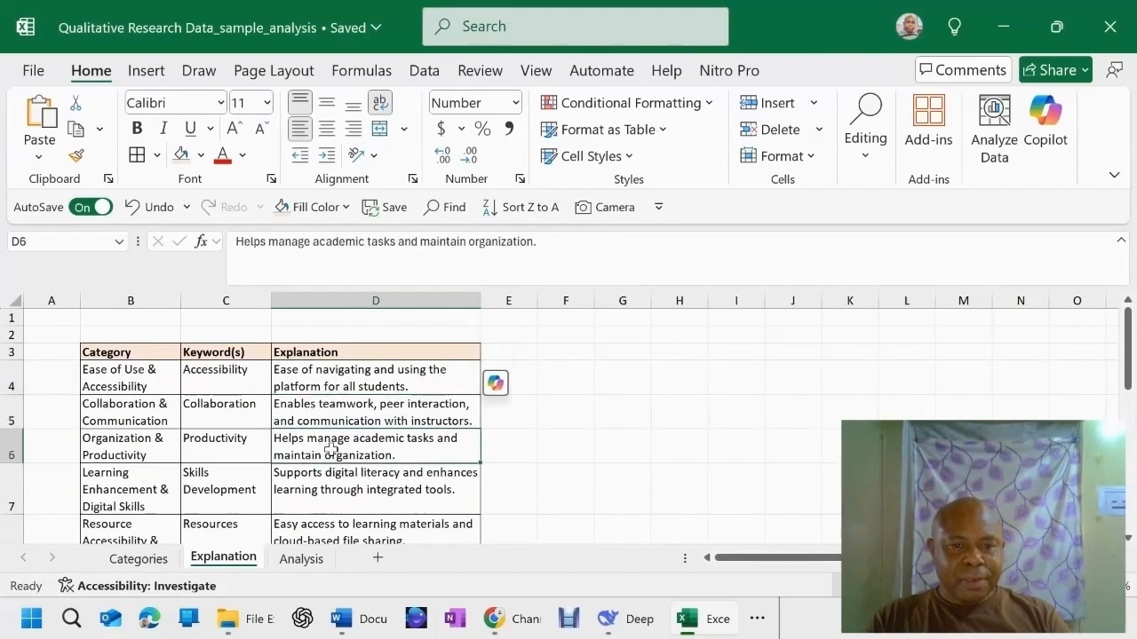
pyautogui.click(350, 489)
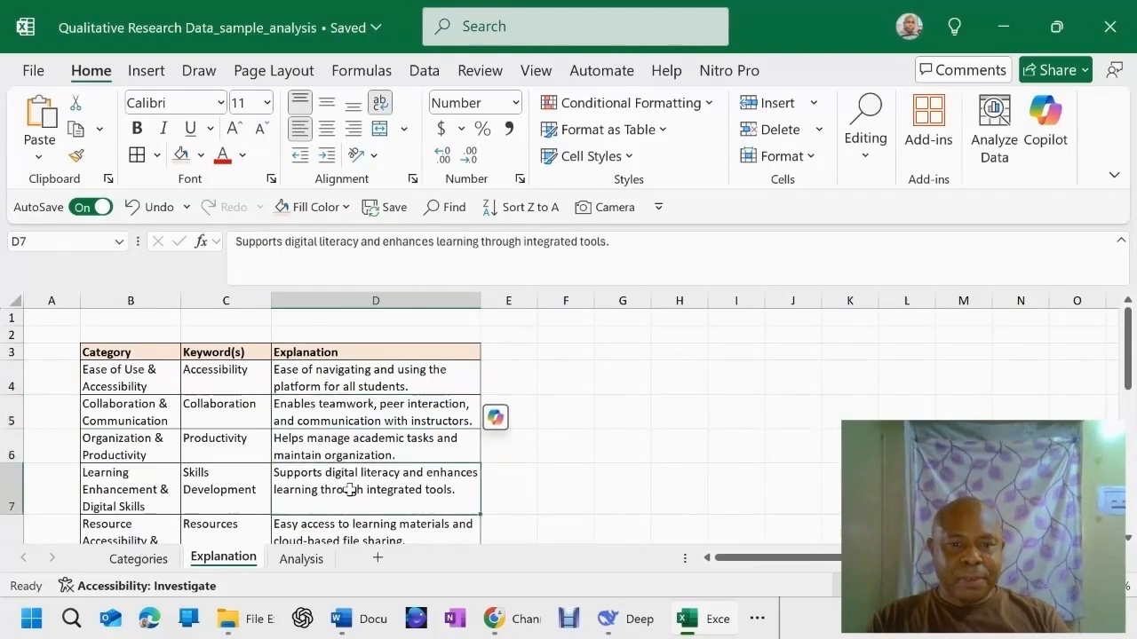
pyautogui.scroll(-1, 346, 489)
pyautogui.click(334, 489)
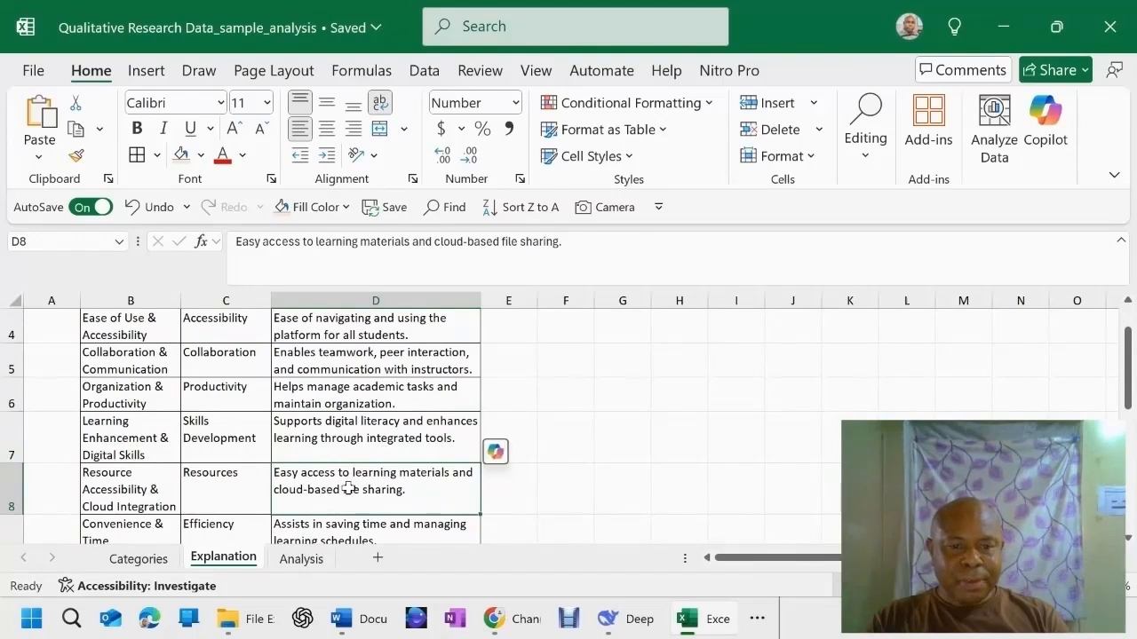
pyautogui.scroll(-1, 349, 487)
pyautogui.click(326, 535)
pyautogui.scroll(2, 330, 466)
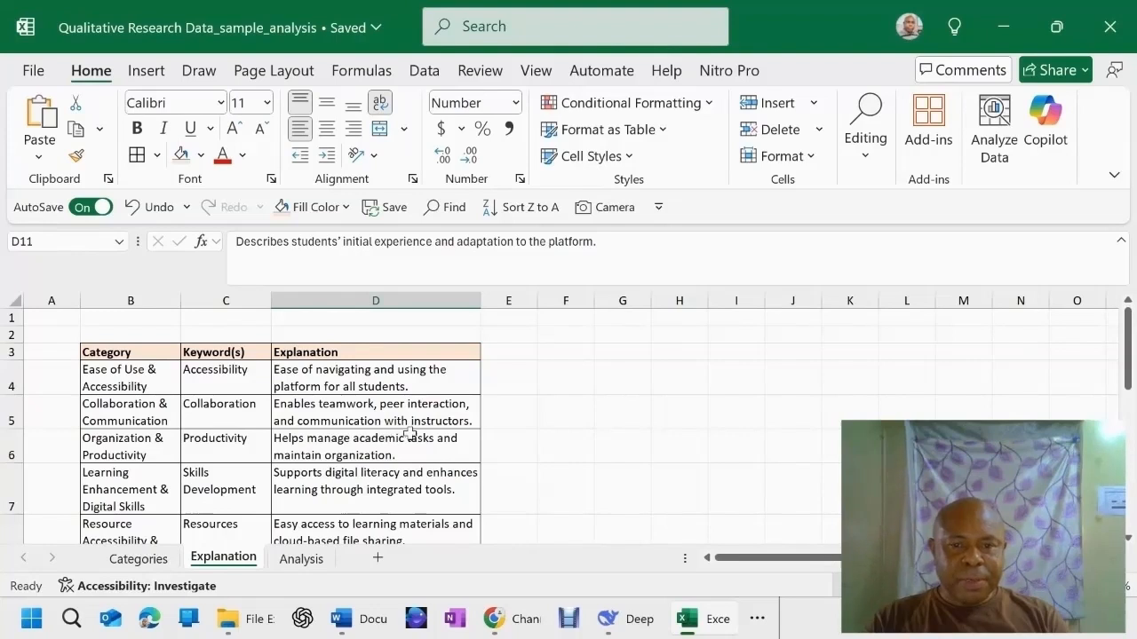
# Review the keywords assigned to the categories, from Productivity down to Cost-saving
pyautogui.click(220, 453)
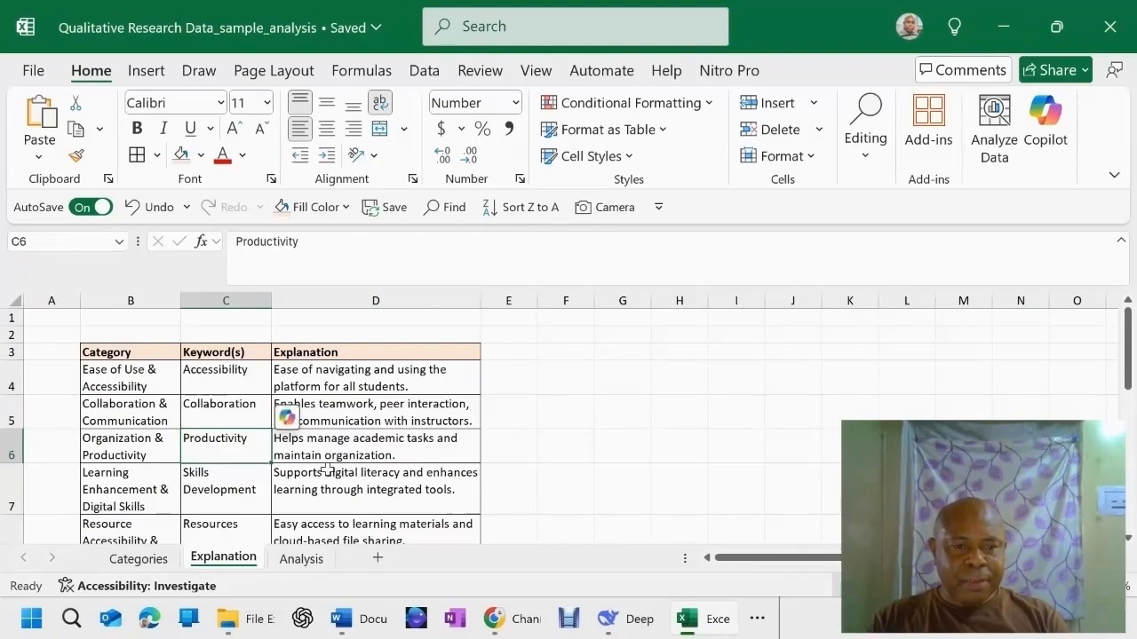
pyautogui.scroll(-2, 240, 444)
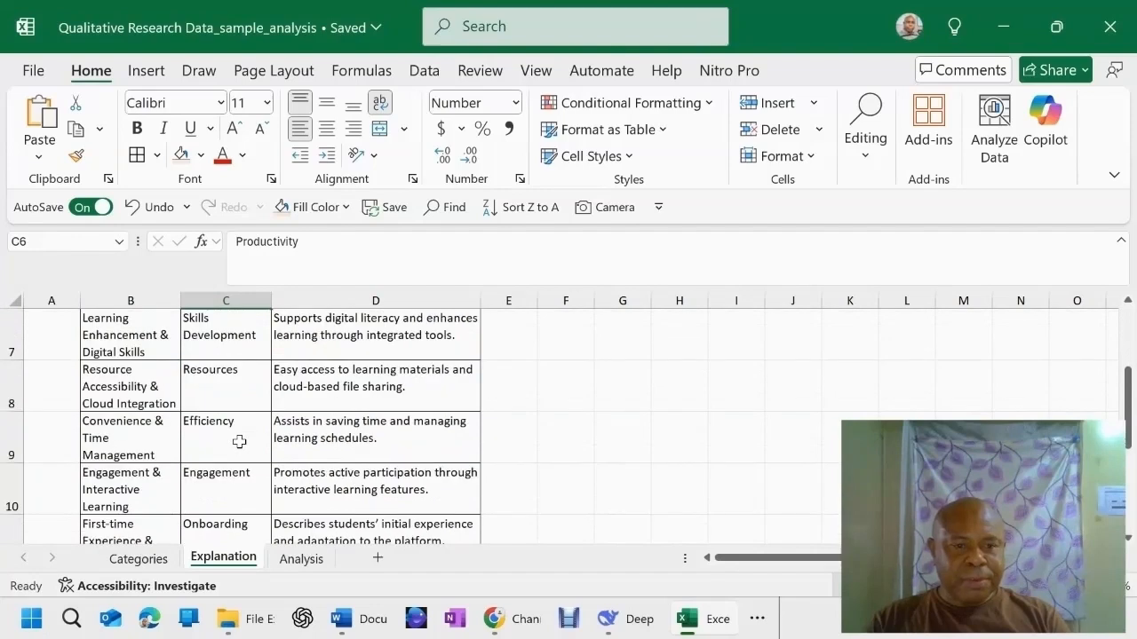
pyautogui.scroll(-1, 238, 442)
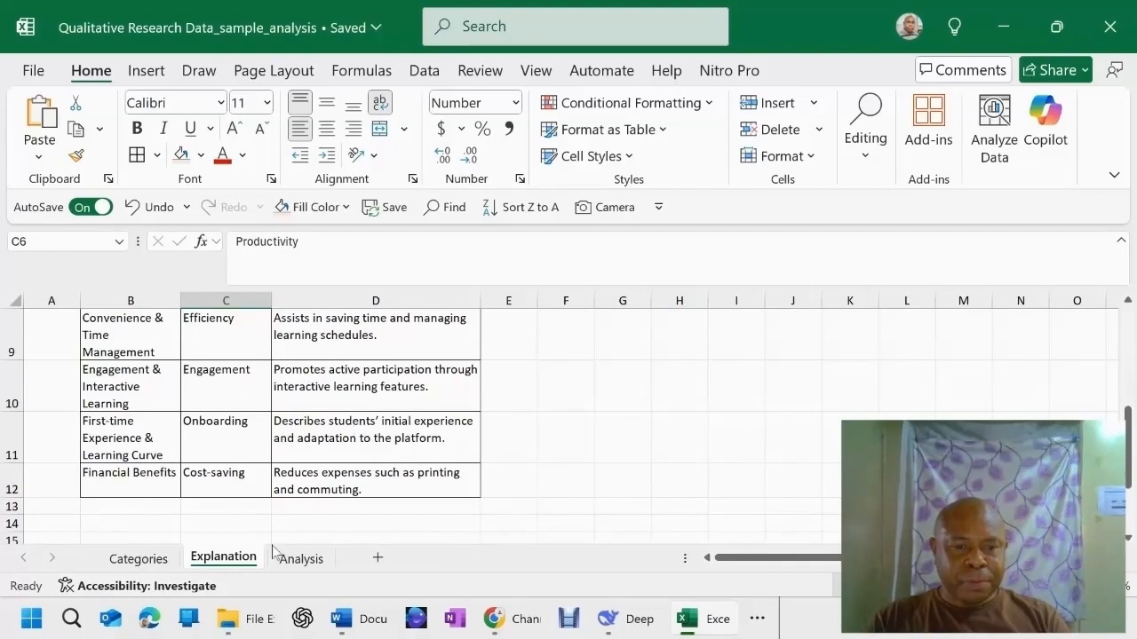
# Open the Analysis sheet and examine the category table's Total column and its empty % column
pyautogui.click(301, 560)
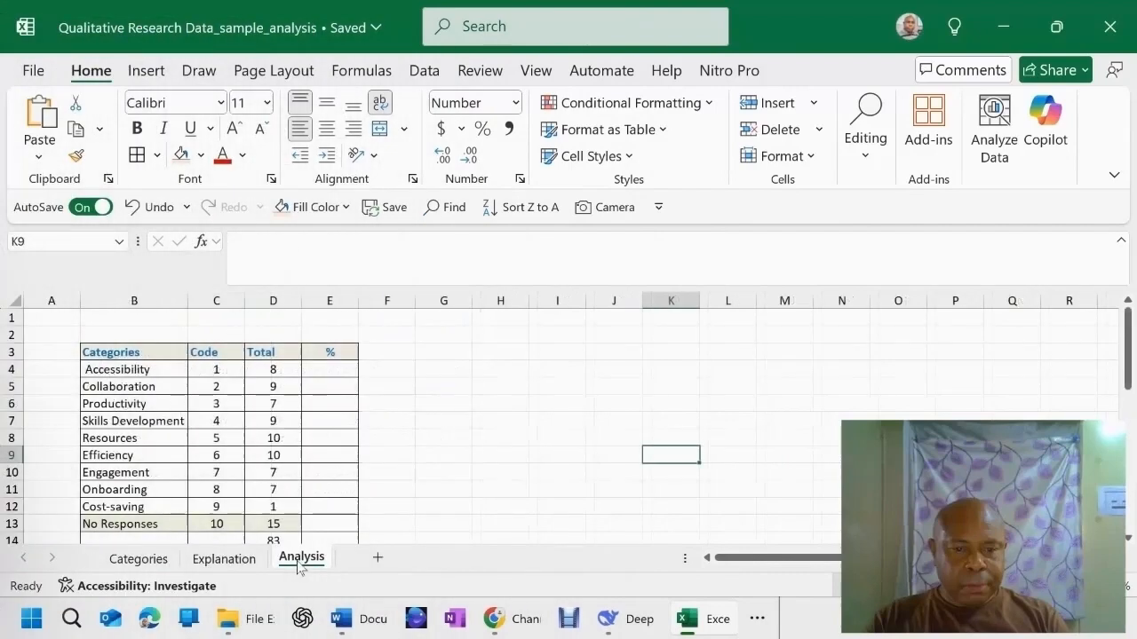
pyautogui.click(450, 402)
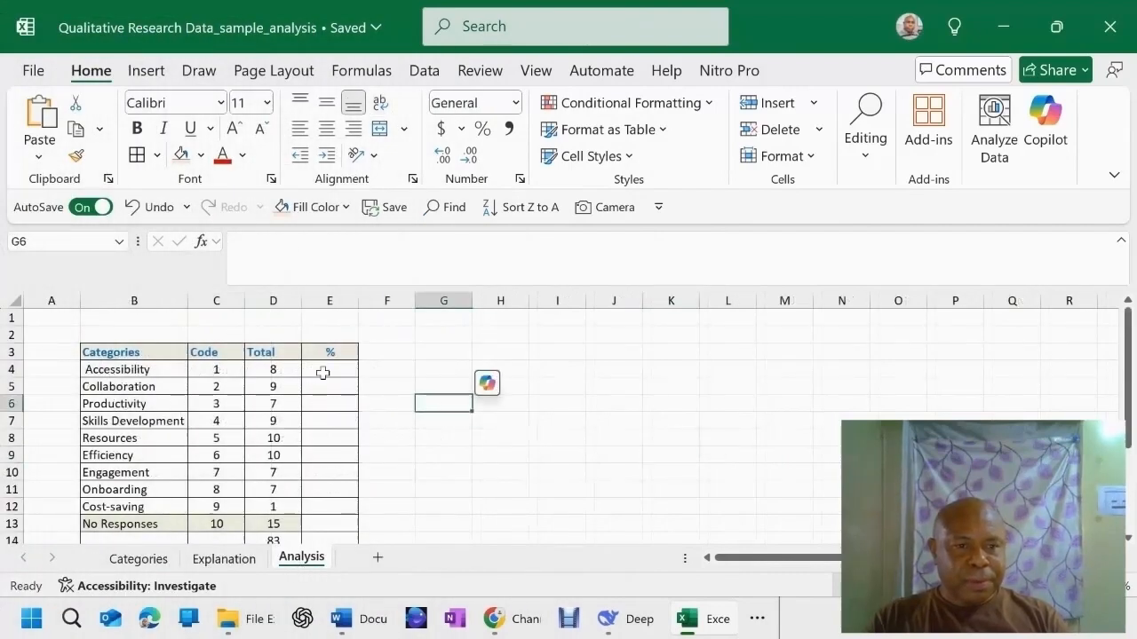
pyautogui.click(329, 371)
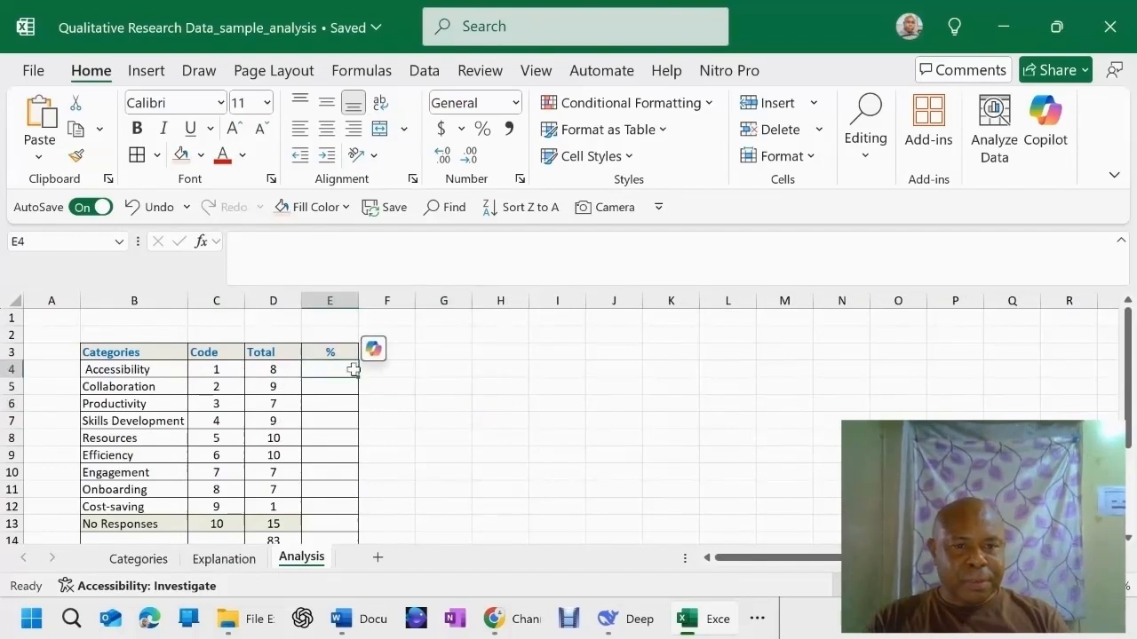
pyautogui.scroll(-2, 302, 419)
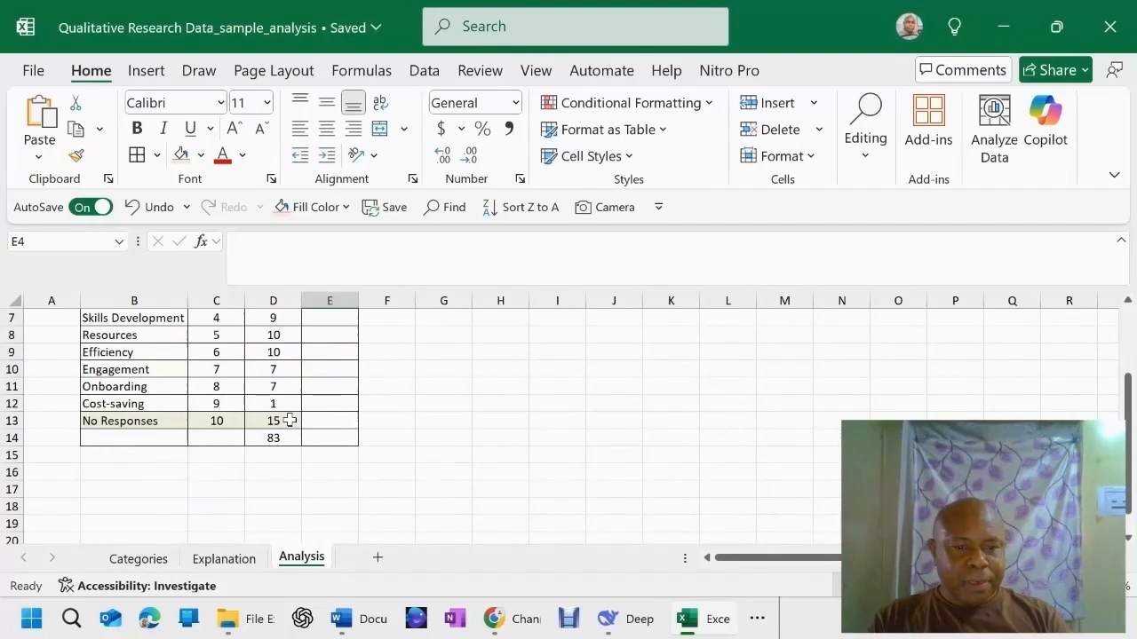
pyautogui.scroll(1, 272, 441)
pyautogui.scroll(-1, 273, 395)
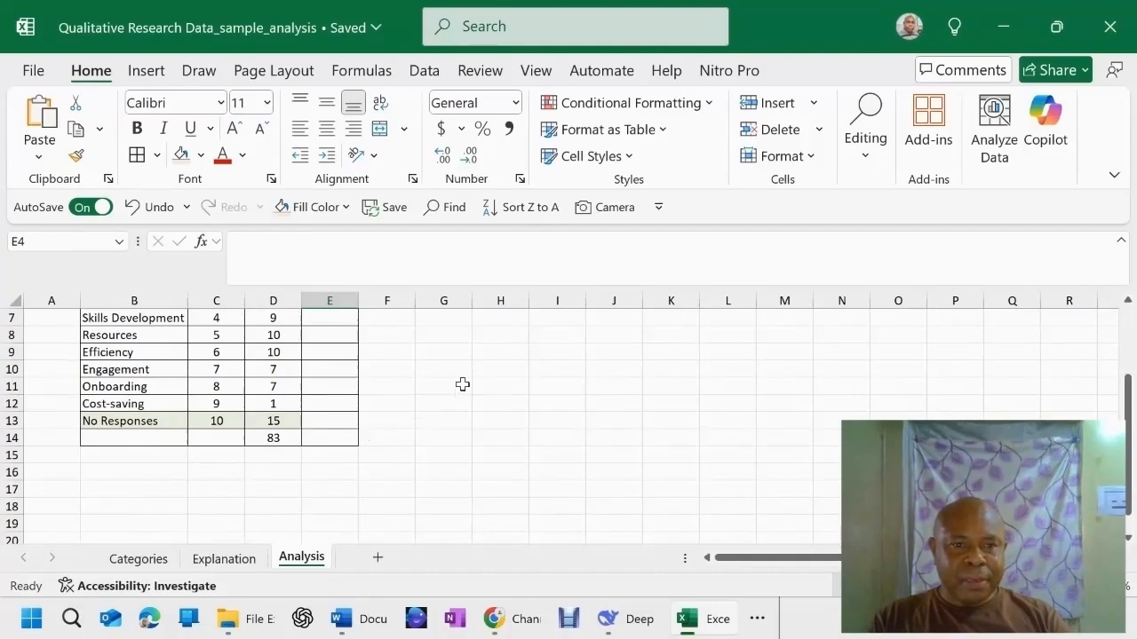
pyautogui.scroll(1, 260, 476)
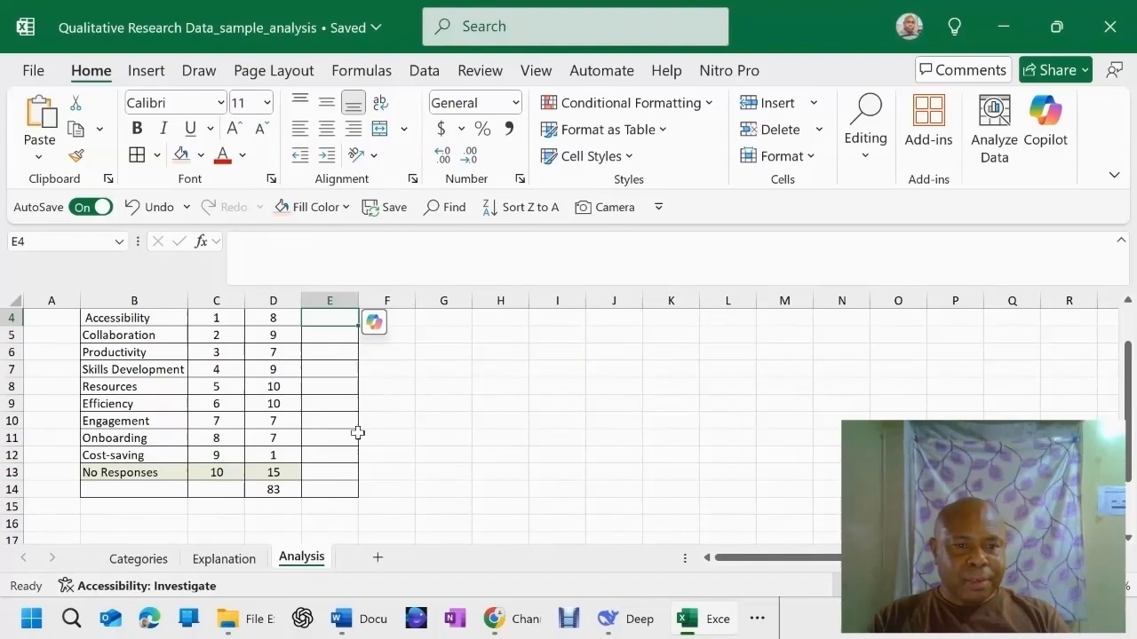
# Inspect the sum formula under the Total column in D14, and select the Accessibility row's % cell, E4
pyautogui.click(274, 490)
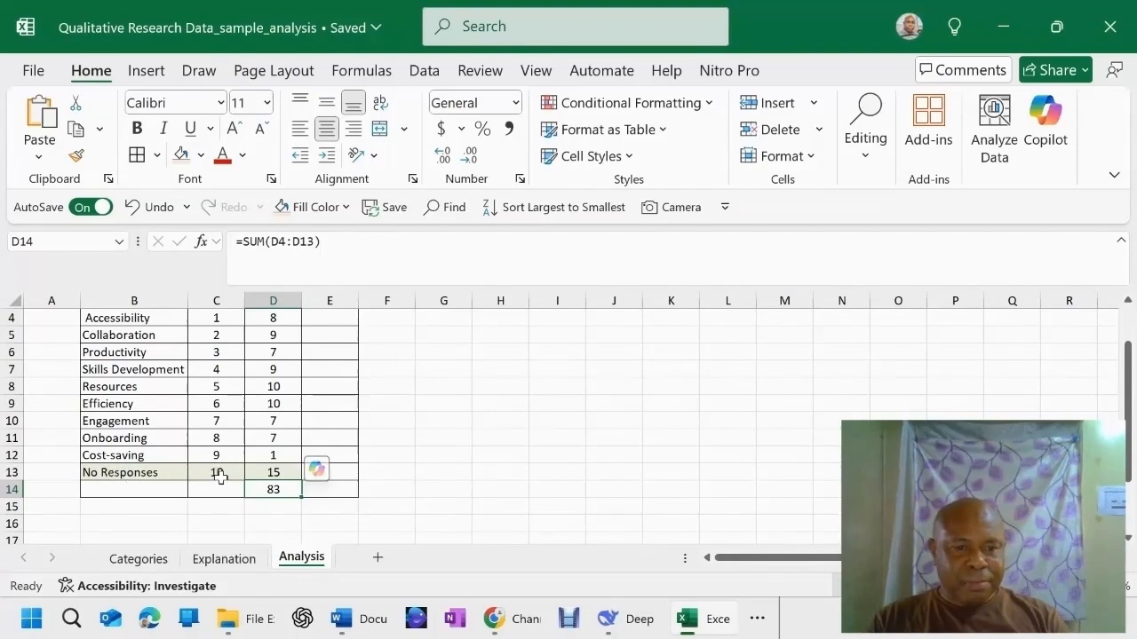
pyautogui.scroll(1, 268, 479)
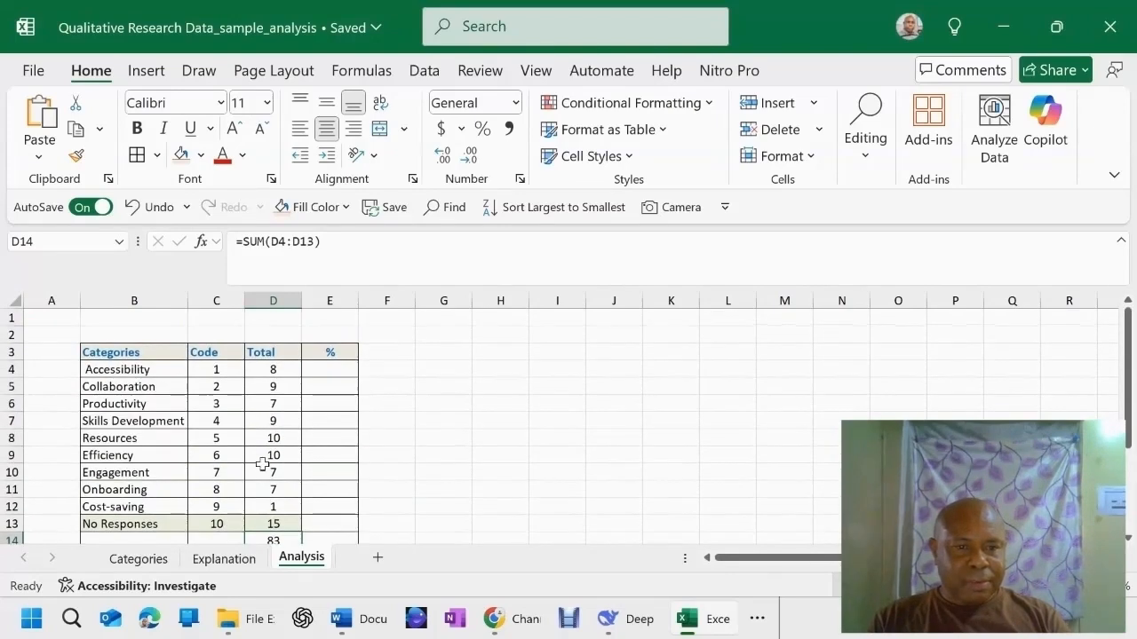
pyautogui.scroll(-4, 269, 366)
pyautogui.scroll(2, 264, 426)
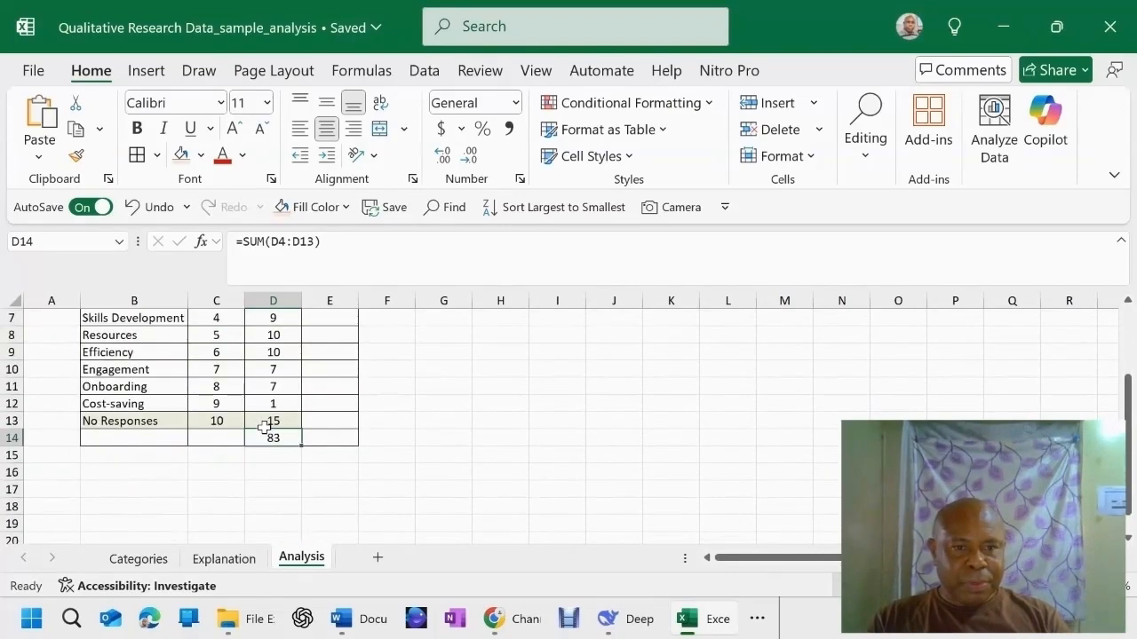
pyautogui.scroll(2, 269, 435)
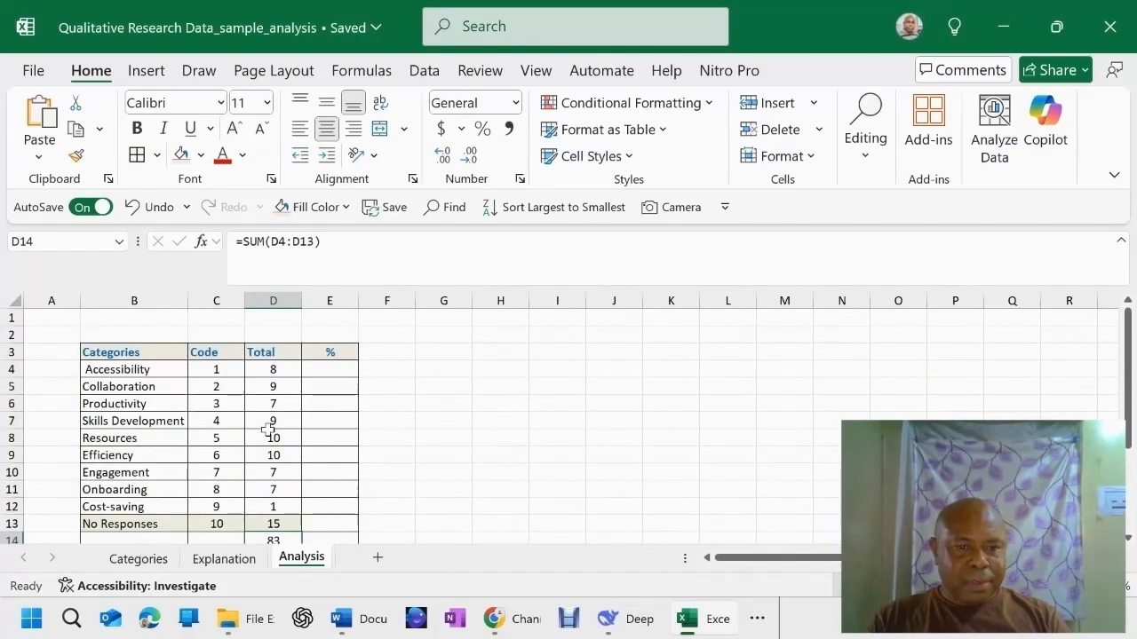
pyautogui.scroll(-1, 270, 515)
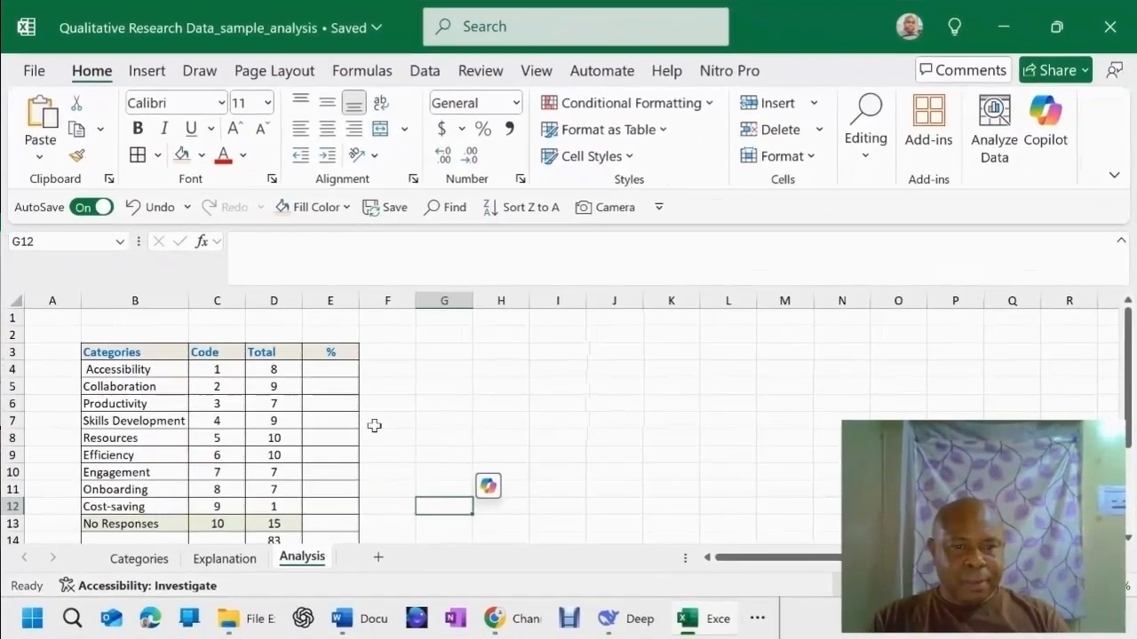
pyautogui.click(342, 367)
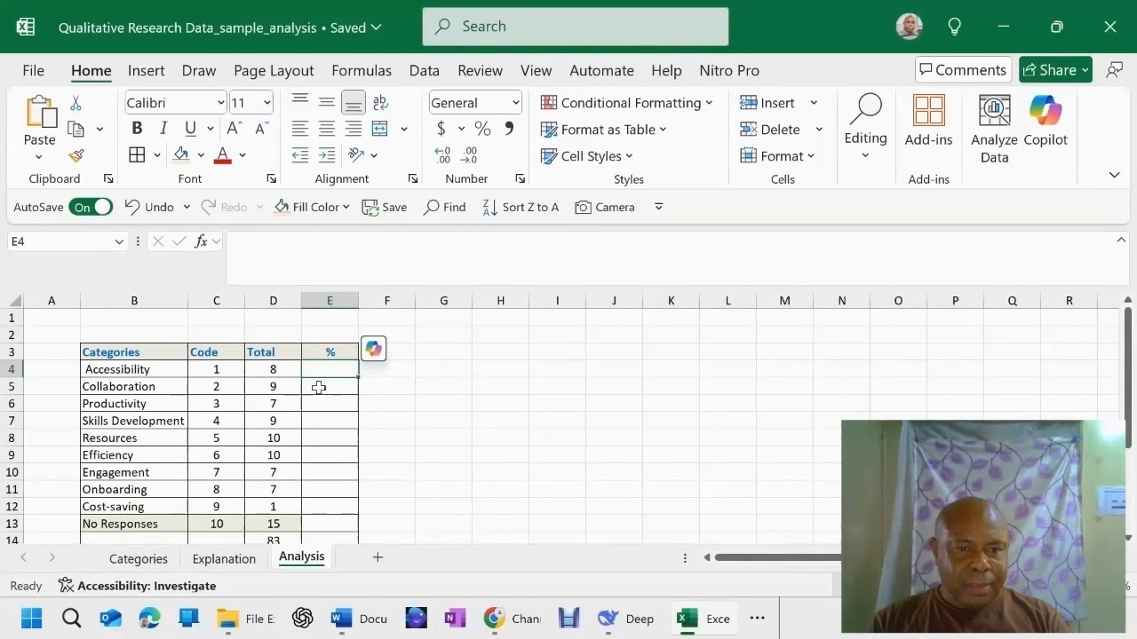
# Calculate the Accessibility row's percentage in E4 with the formula =8/83
pyautogui.scroll(-1, 311, 396)
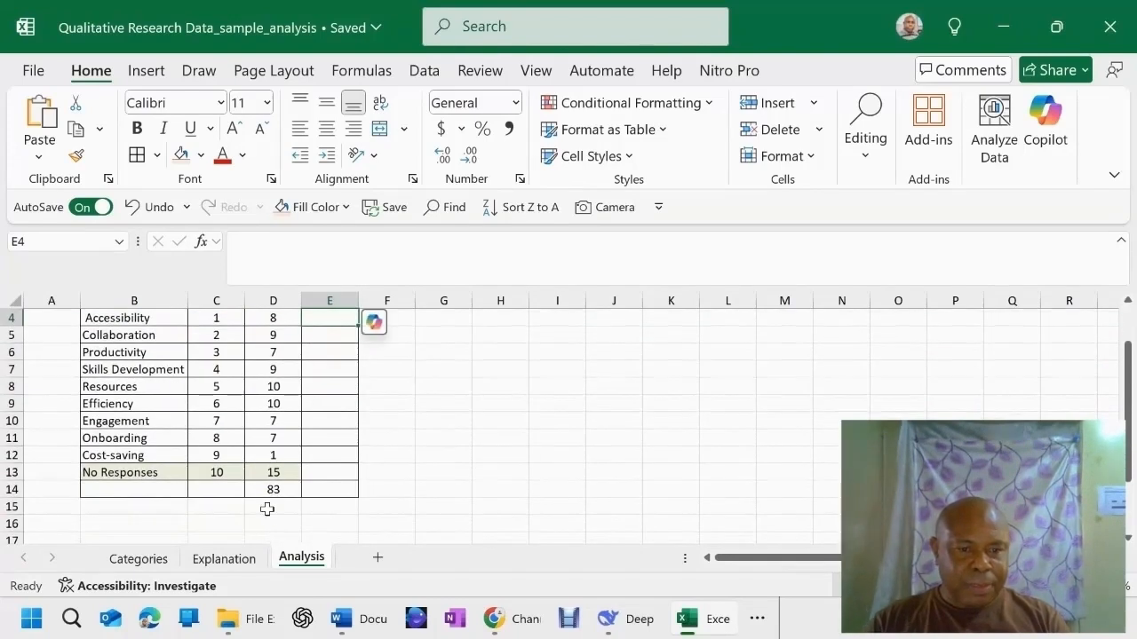
pyautogui.scroll(1, 293, 491)
pyautogui.scroll(-1, 362, 462)
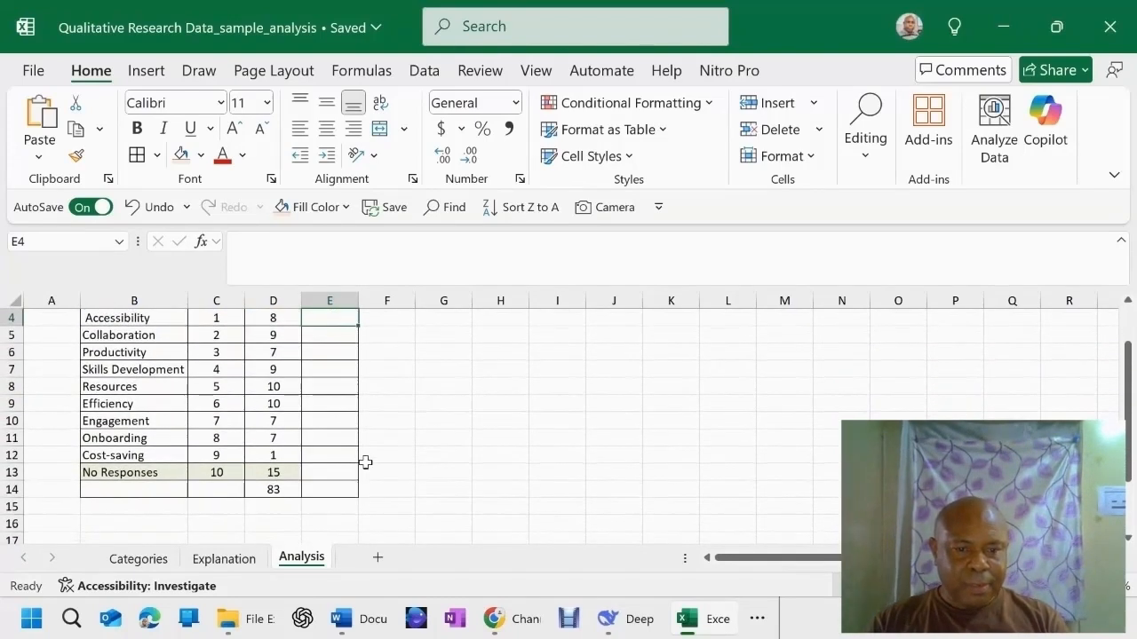
pyautogui.scroll(1, 461, 444)
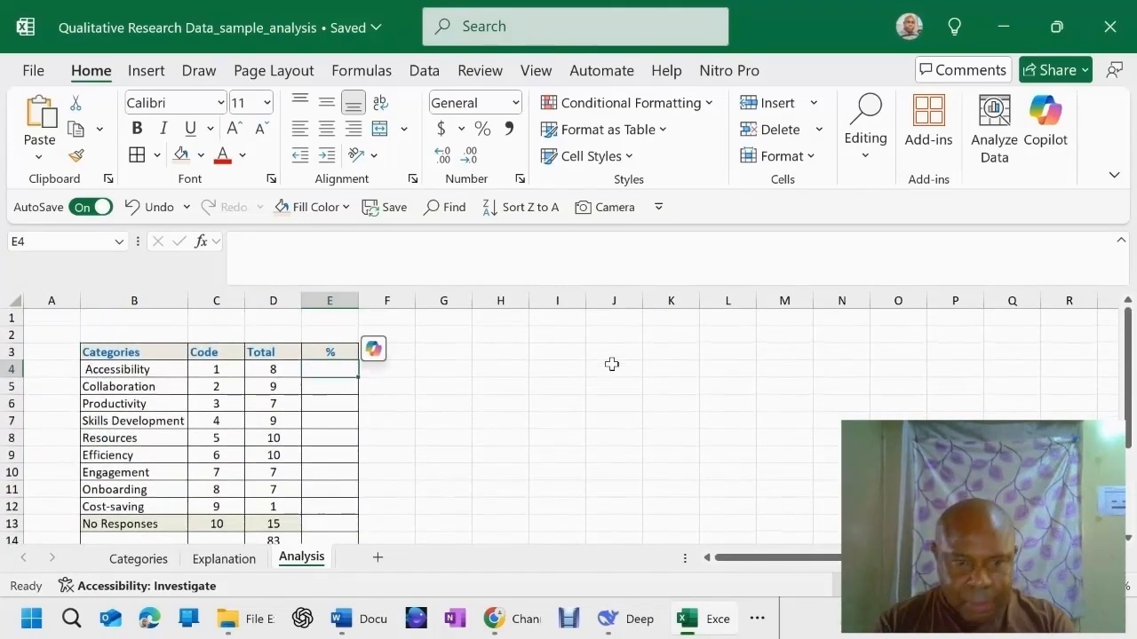
pyautogui.write('=')
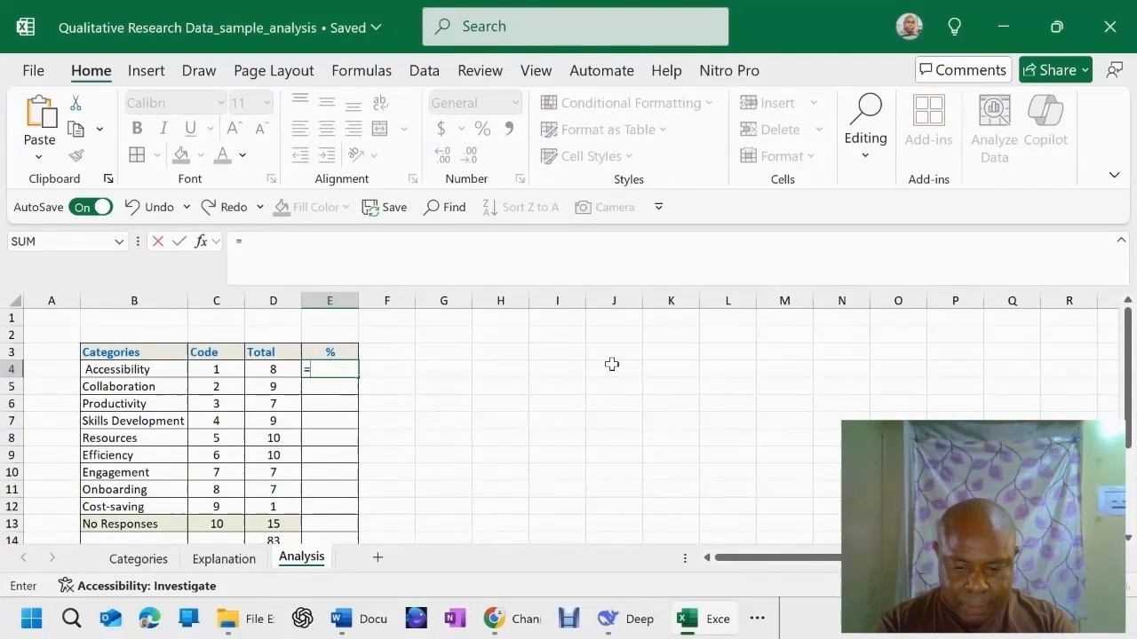
pyautogui.write('8/83')
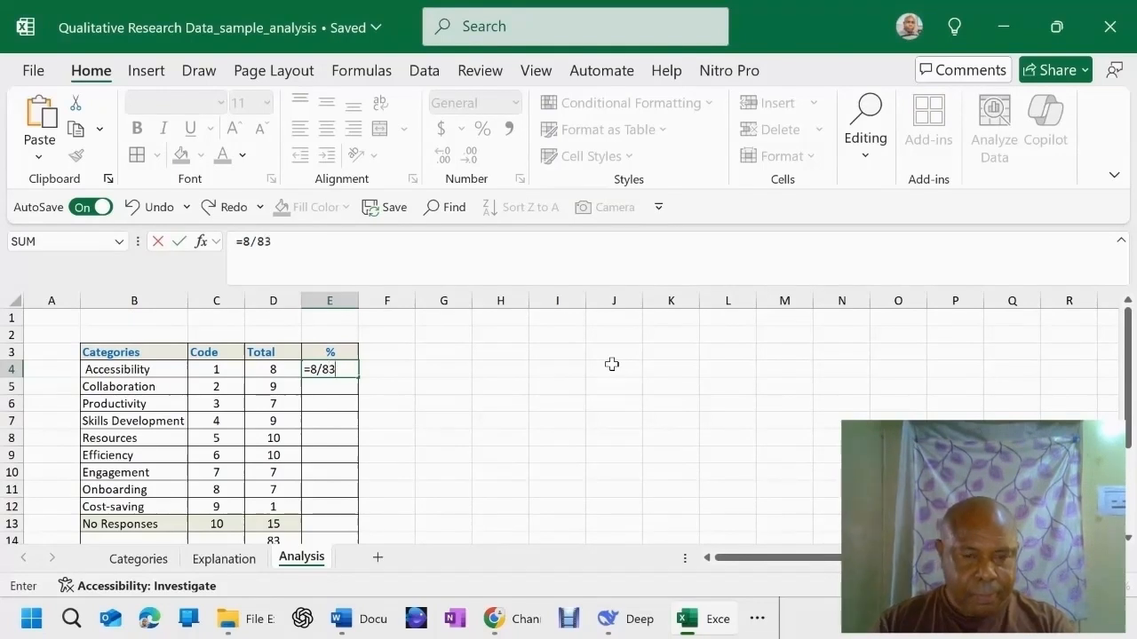
pyautogui.press('Return')
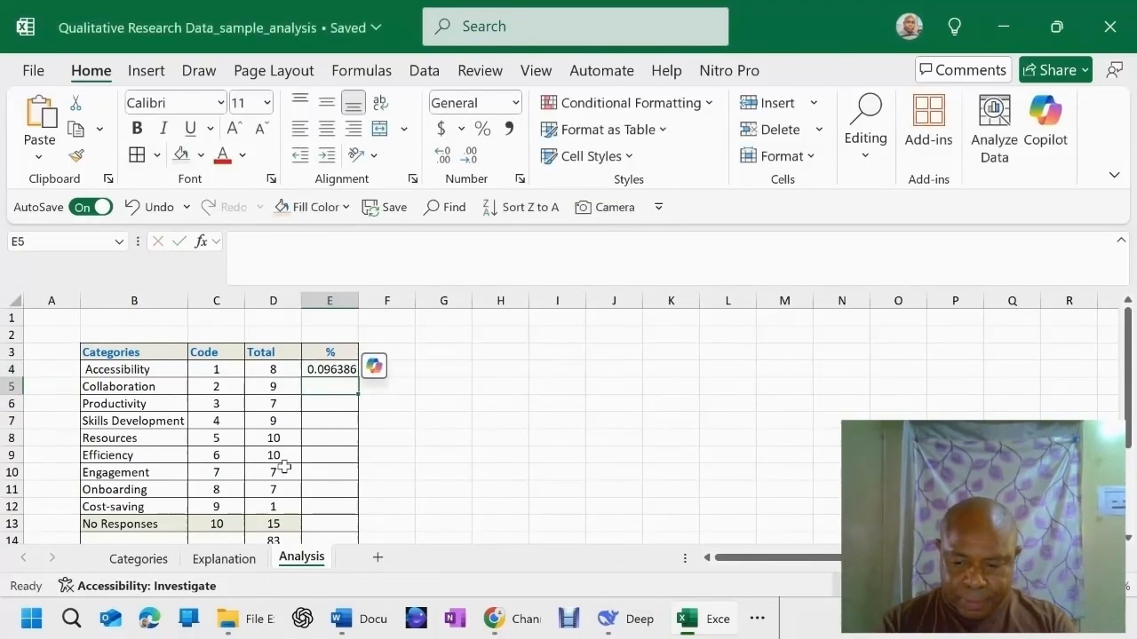
# Calculate the Collaboration row's percentage in E5 with the formula =9/83
pyautogui.write('=')
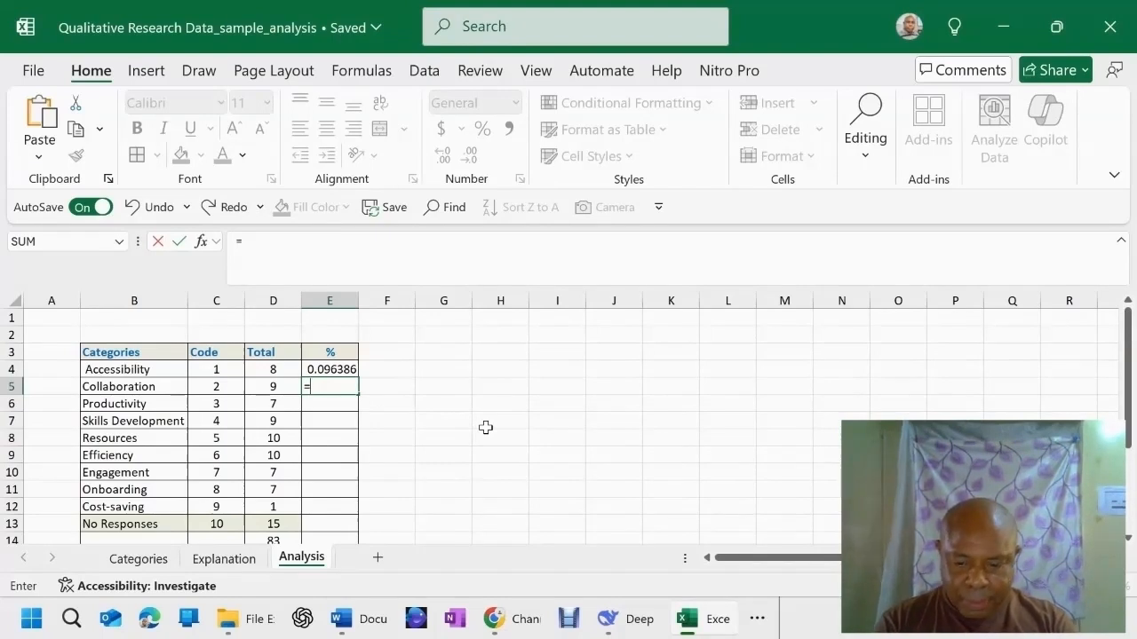
pyautogui.write('9')
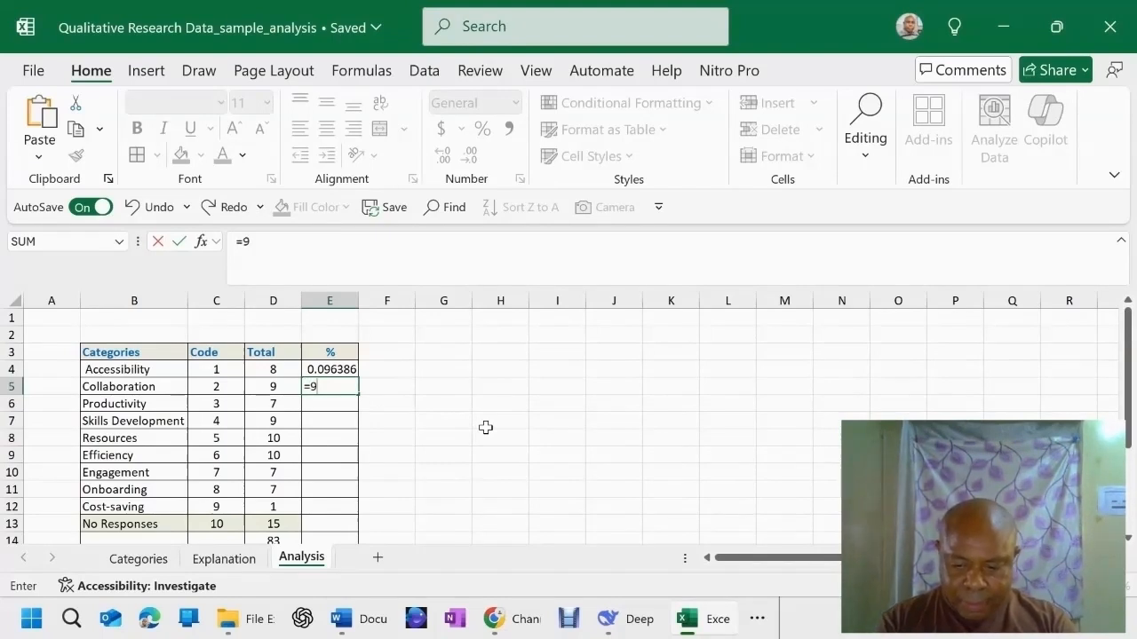
pyautogui.write('/83')
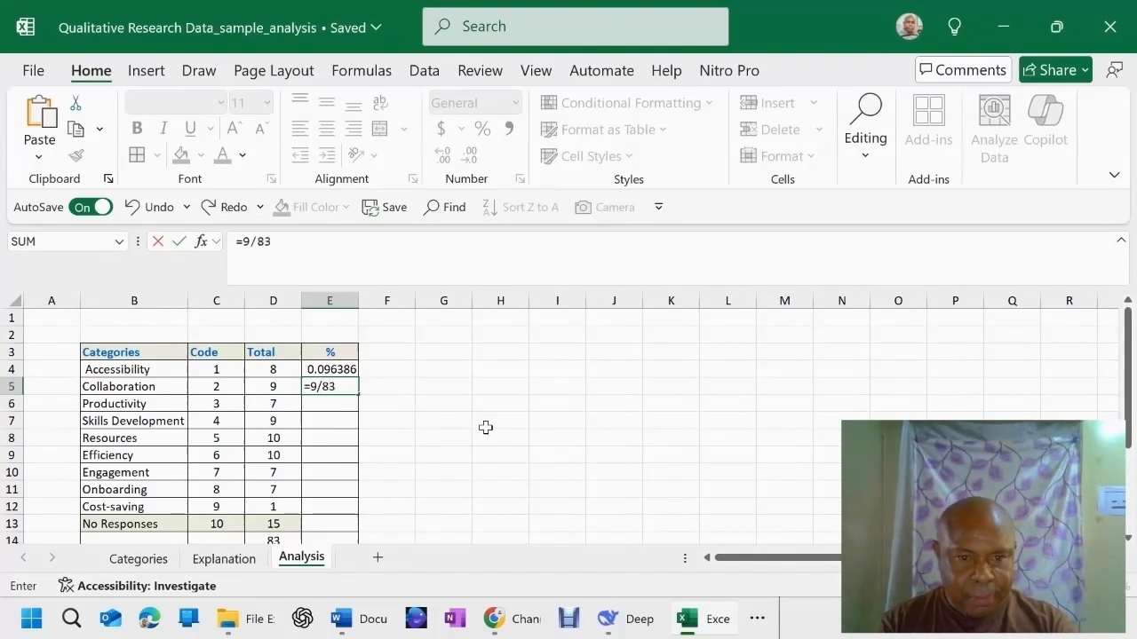
pyautogui.press('Return')
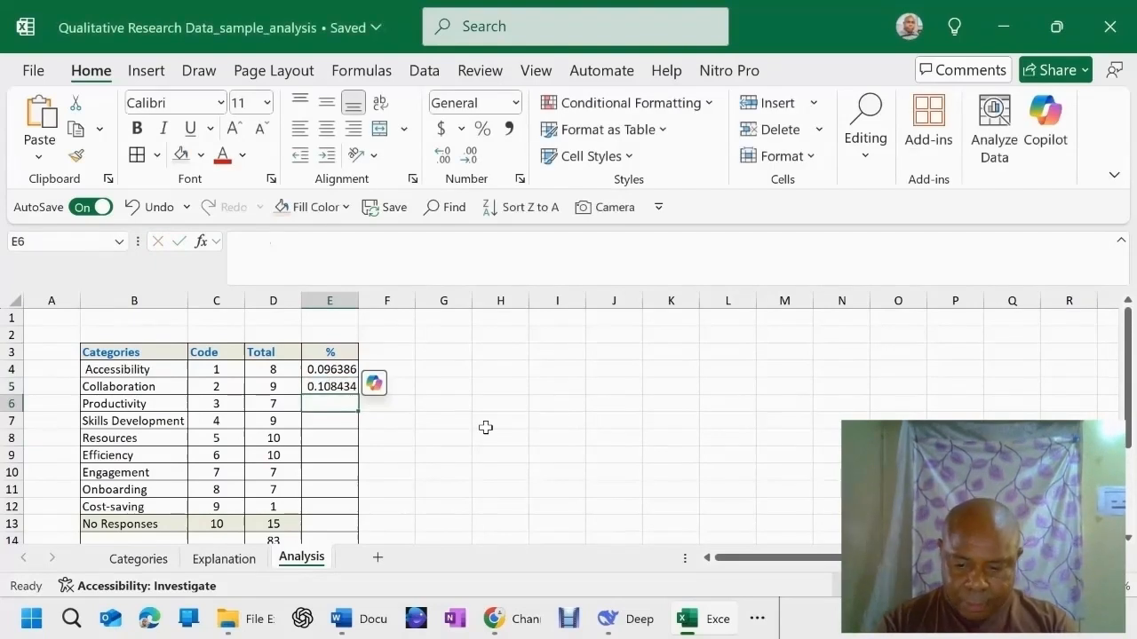
# Enter =7/83 as the Productivity row's percentage and divide 9 by the overall total for Skills Development in E7
pyautogui.write('=7')
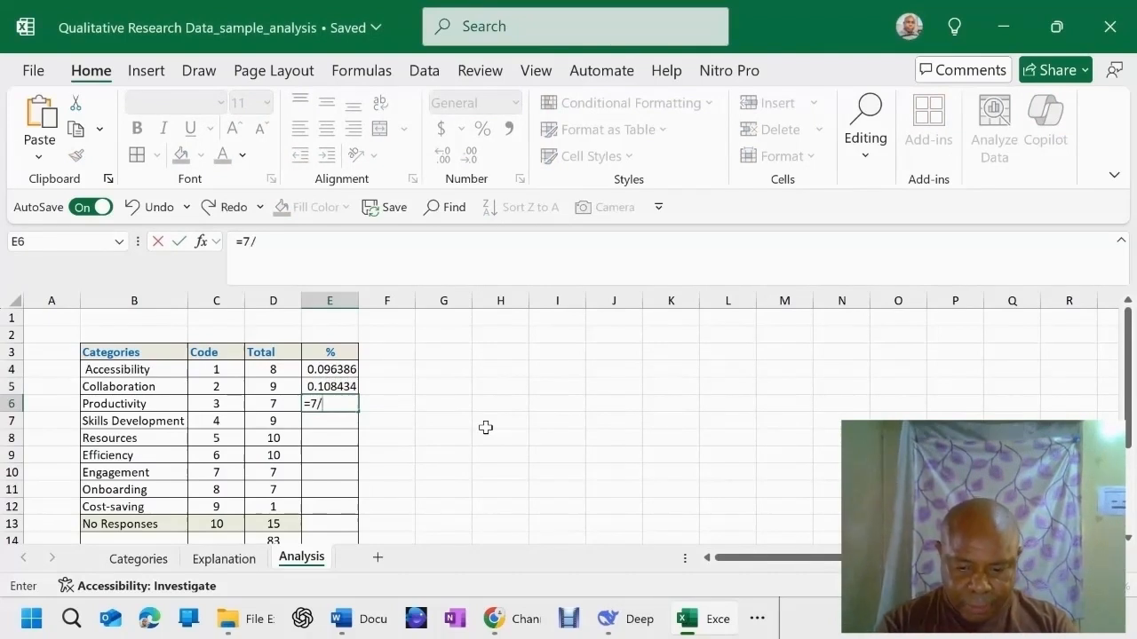
pyautogui.write('/83')
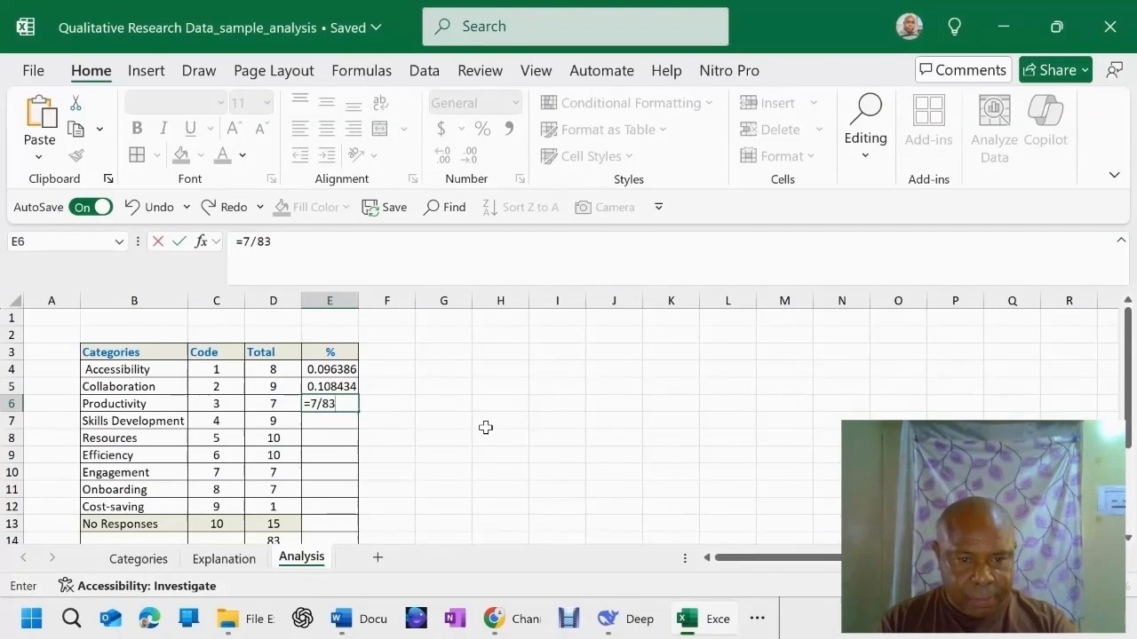
pyautogui.press('Return')
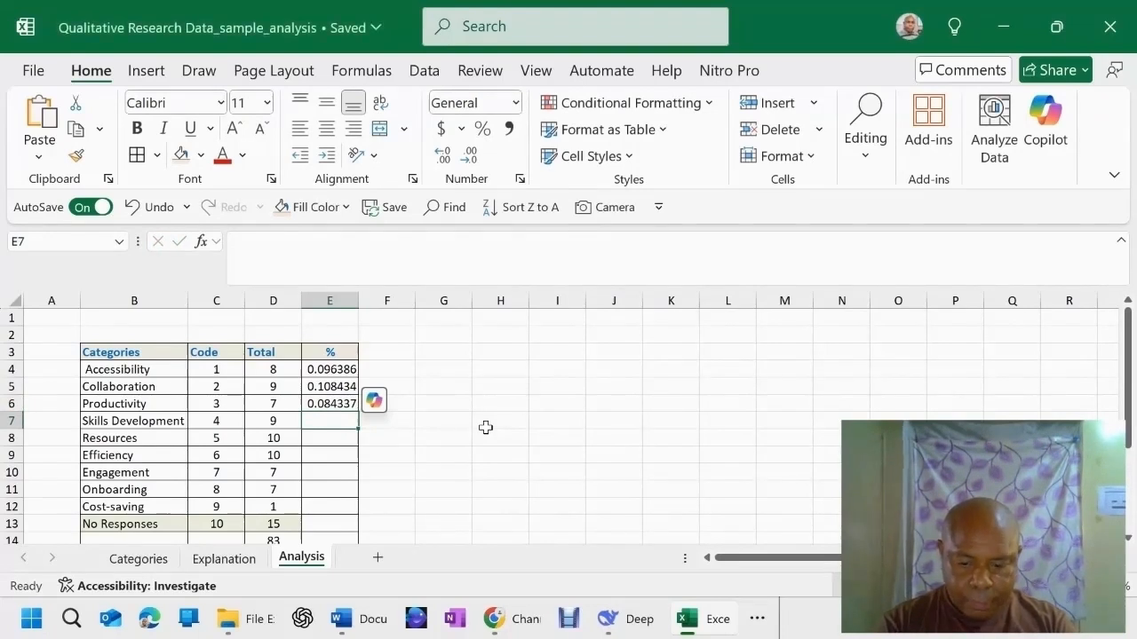
pyautogui.write('9')
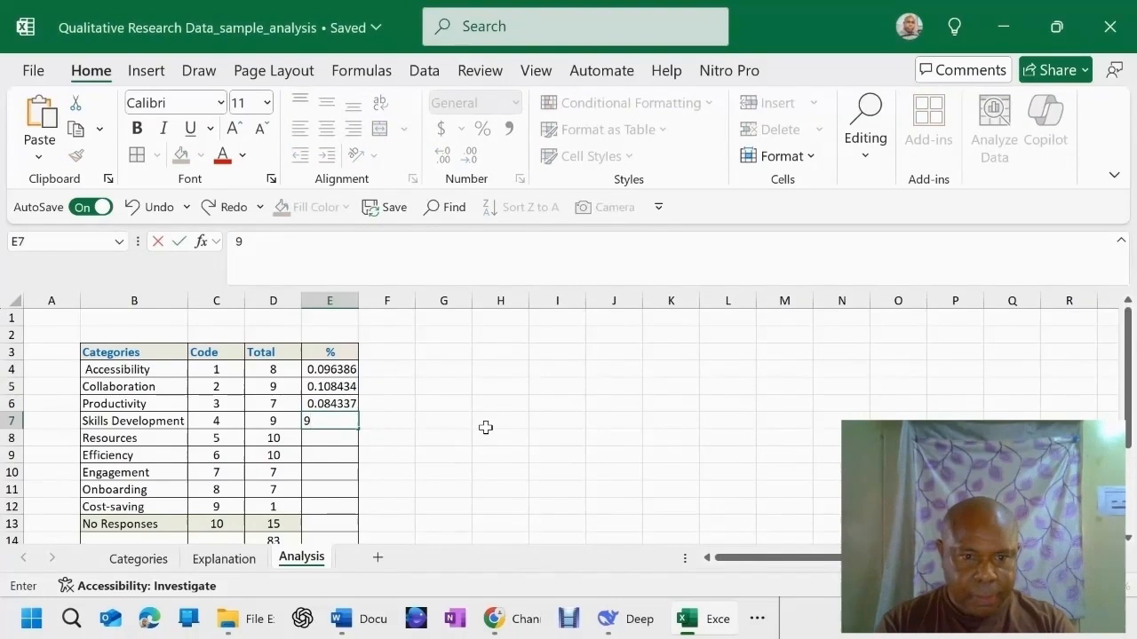
pyautogui.write('=9')
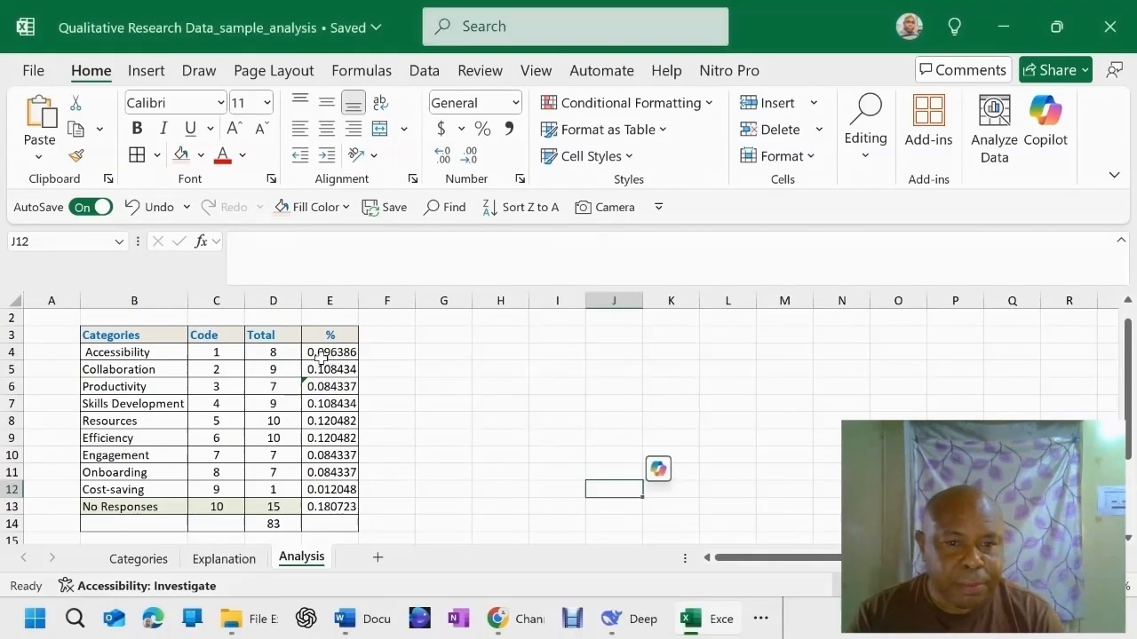
# Format the category values in the % column, E4:E13, with Percent Style
pyautogui.click(322, 355)
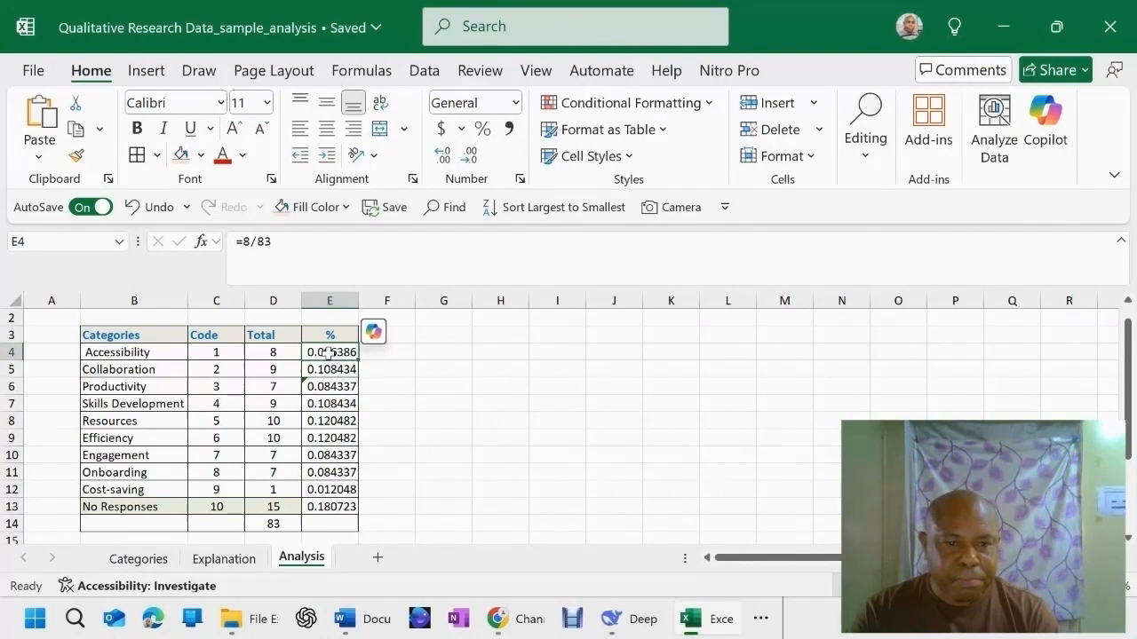
pyautogui.moveTo(328, 353); pyautogui.dragTo(328, 500)
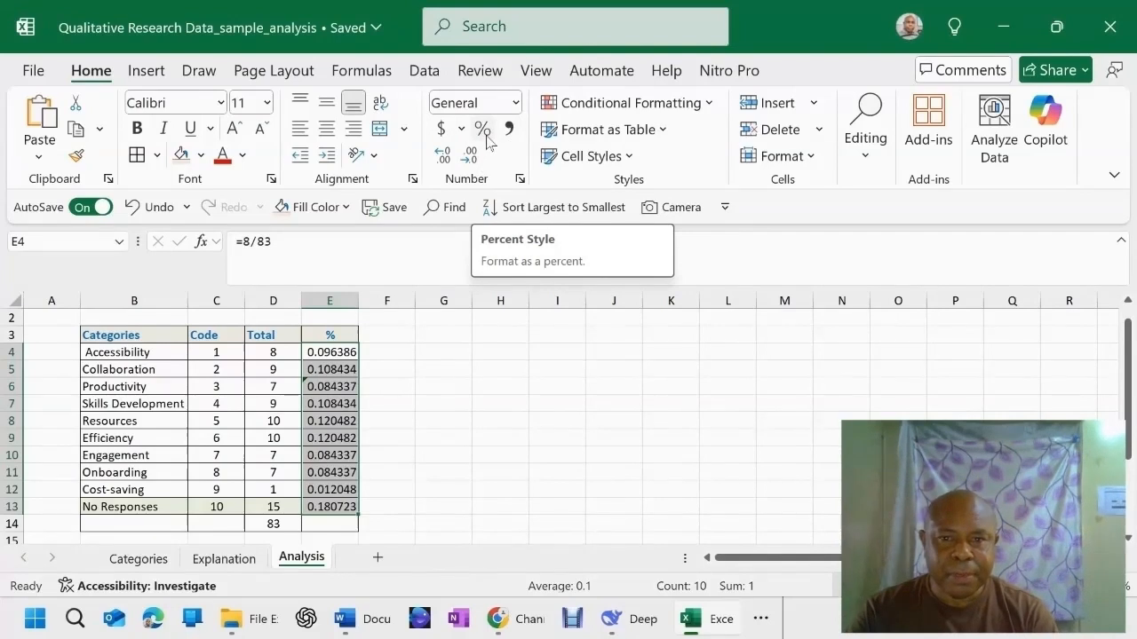
pyautogui.click(483, 131)
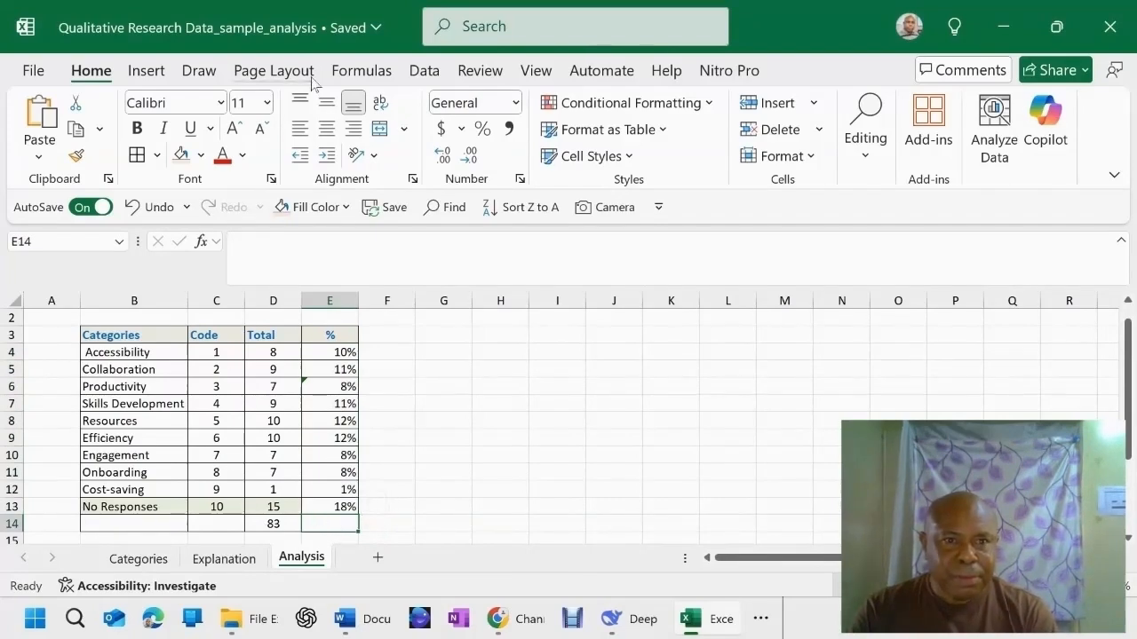
# Total the % column in E14 with AutoSum over E4:E13 and check the resulting formula
pyautogui.click(359, 74)
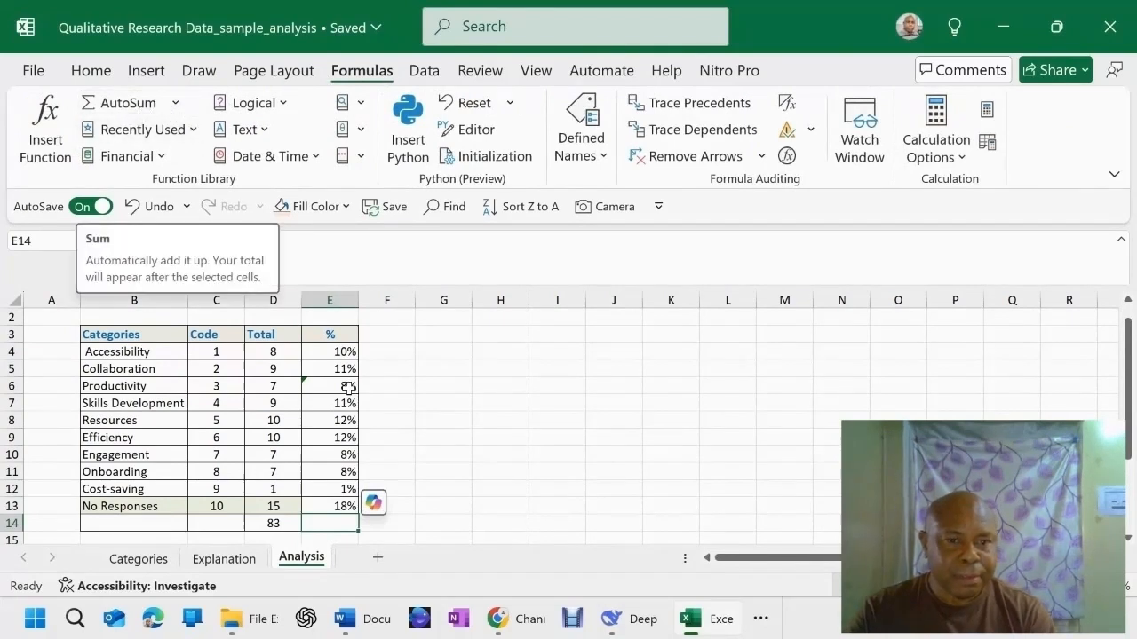
pyautogui.moveTo(325, 351); pyautogui.dragTo(325, 498)
pyautogui.click(330, 524)
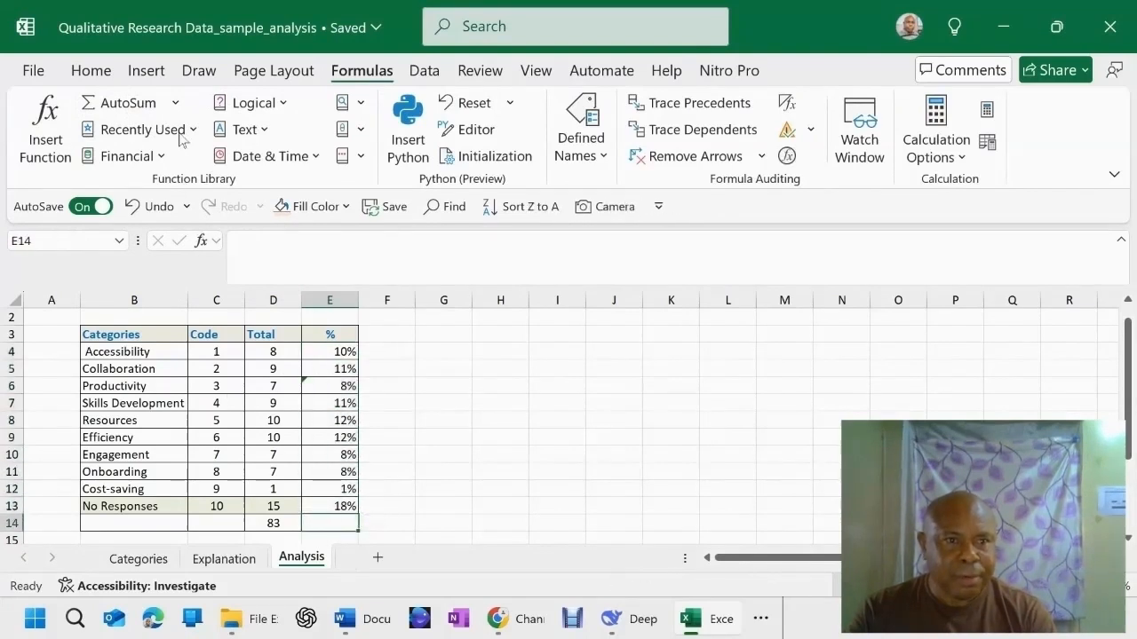
pyautogui.click(147, 104)
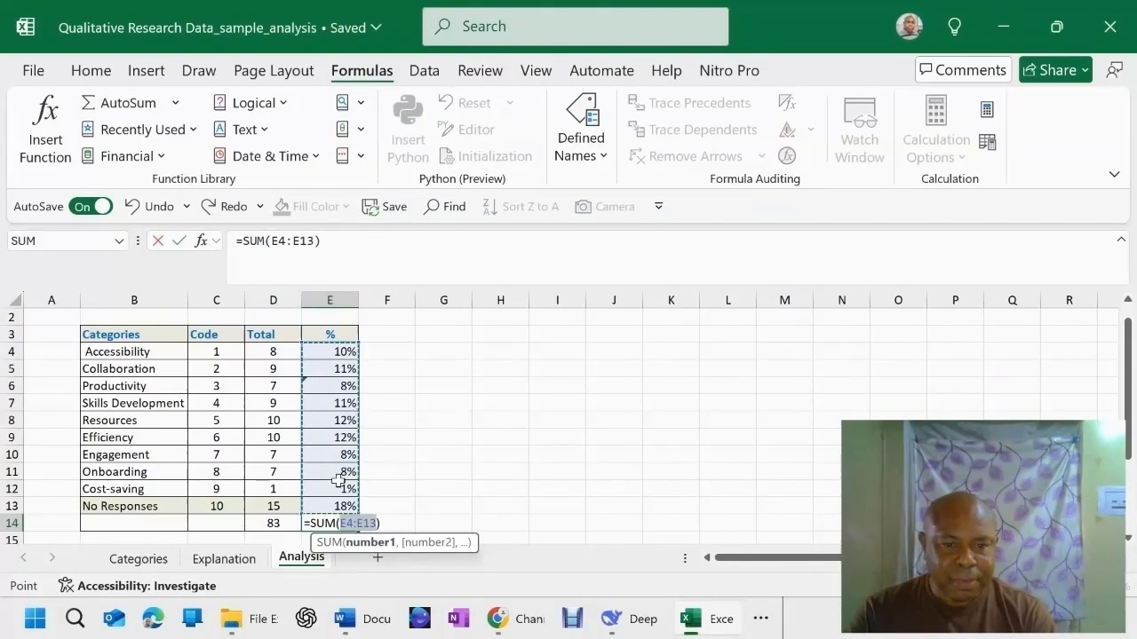
pyautogui.press('Return')
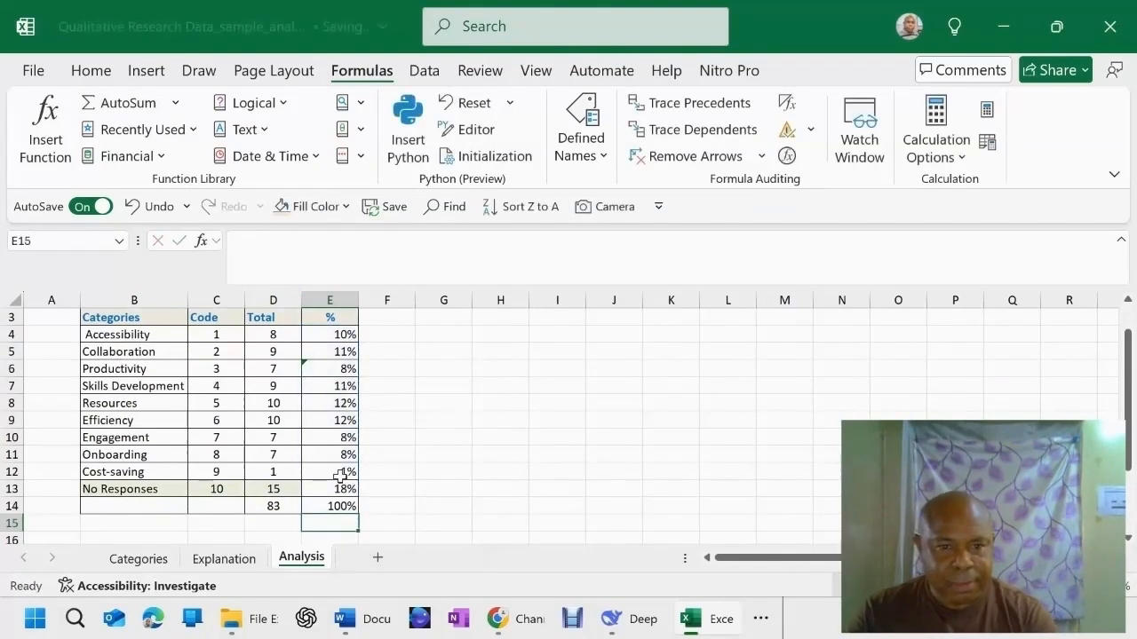
pyautogui.click(335, 506)
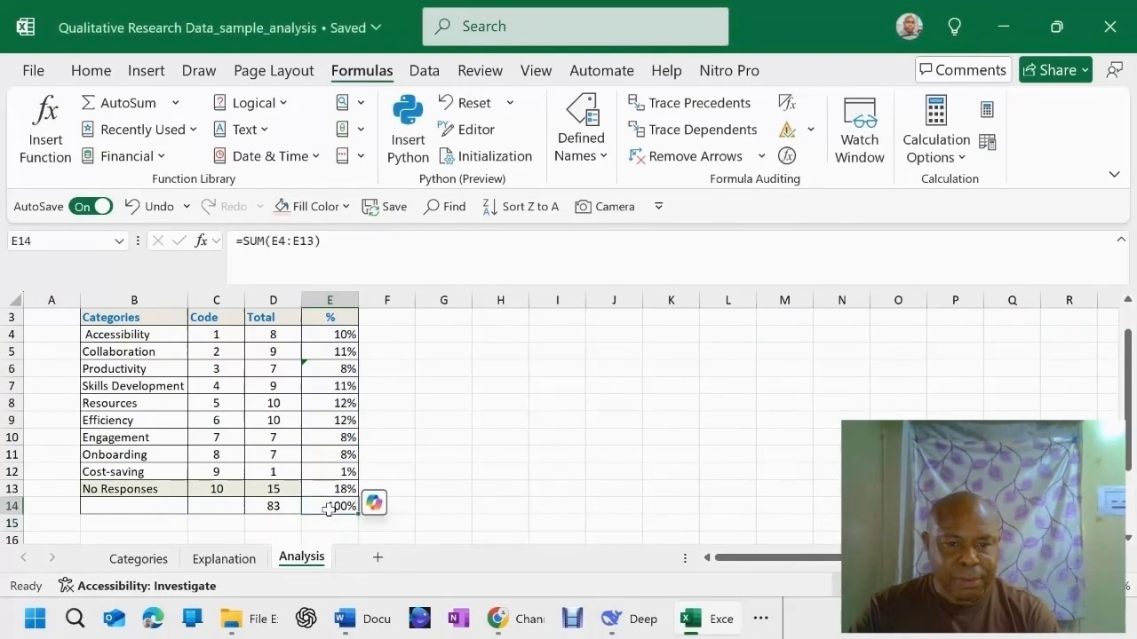
pyautogui.click(501, 491)
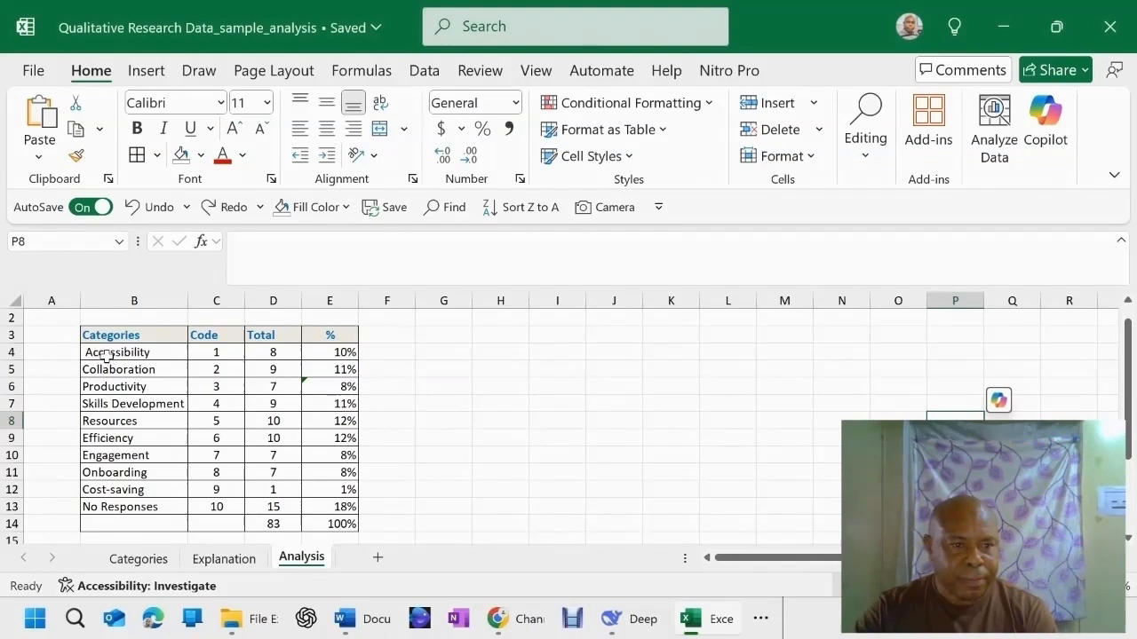
# Insert a 2-D clustered column chart from the category names in B4:B13 and their percentages in E4:E13
pyautogui.click(106, 355)
pyautogui.moveTo(106, 355); pyautogui.dragTo(112, 502)
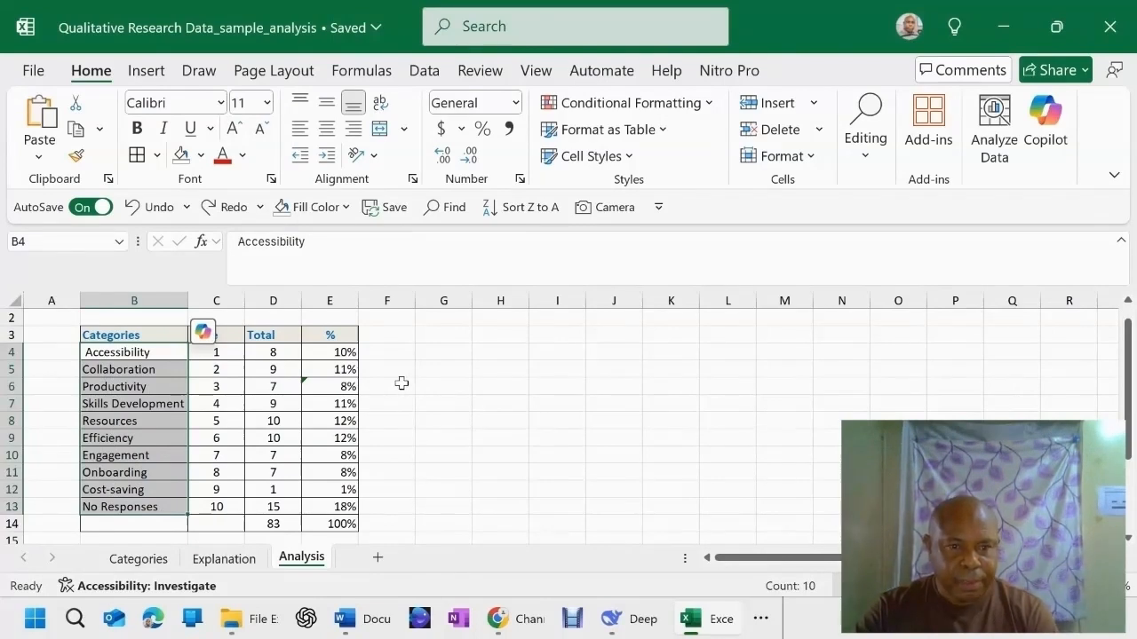
pyautogui.click(335, 353)
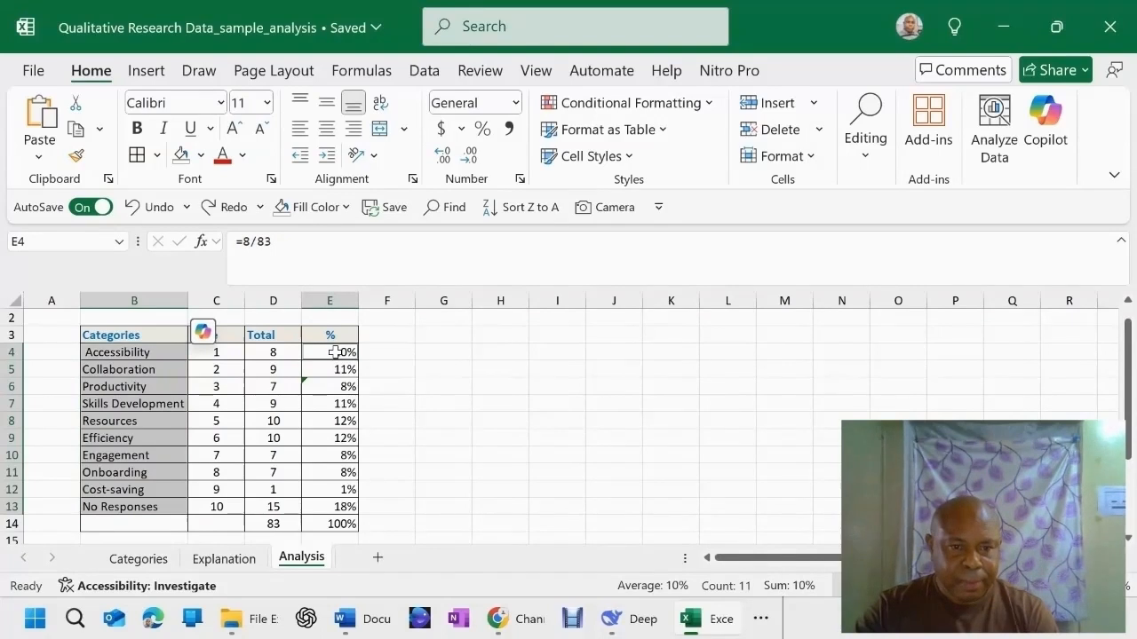
pyautogui.moveTo(334, 353); pyautogui.dragTo(333, 504)
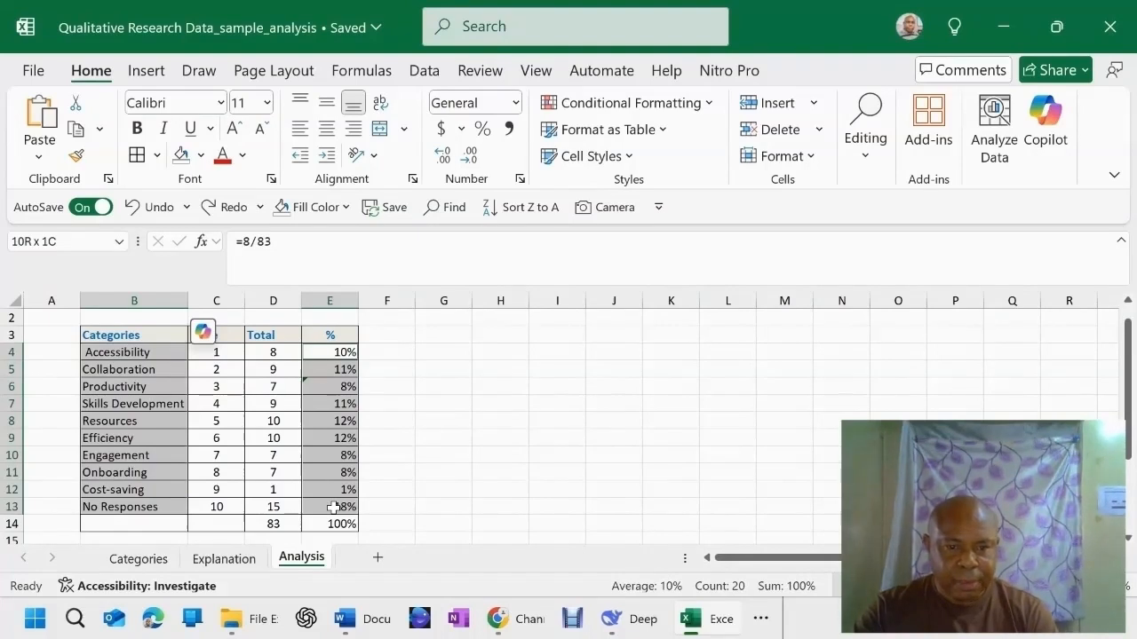
pyautogui.moveTo(333, 507); pyautogui.dragTo(333, 507)
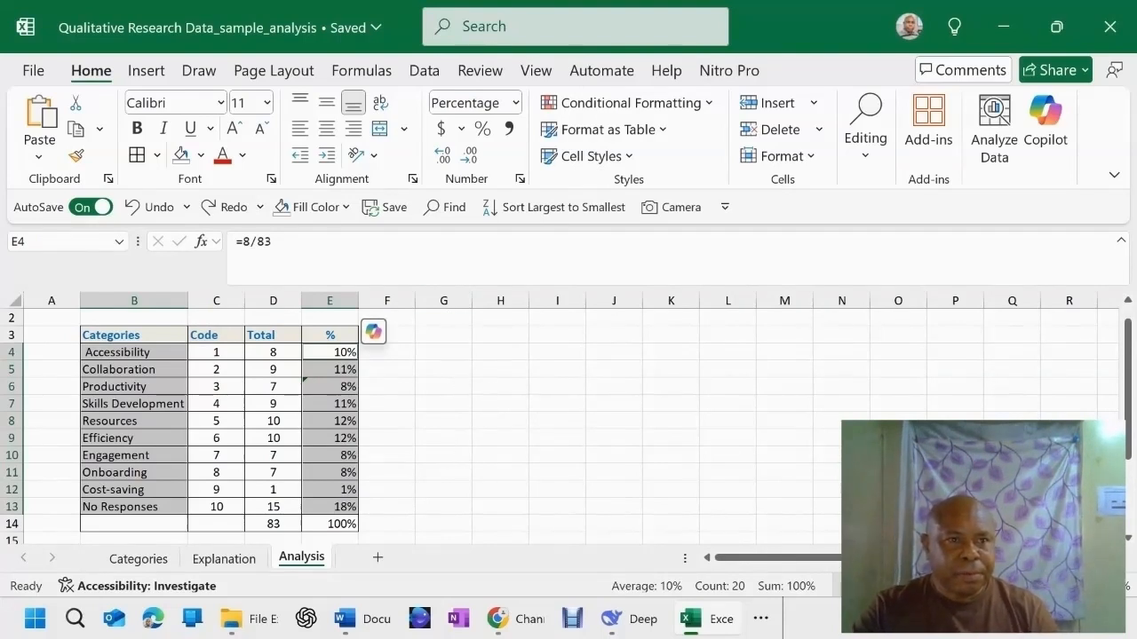
pyautogui.click(142, 73)
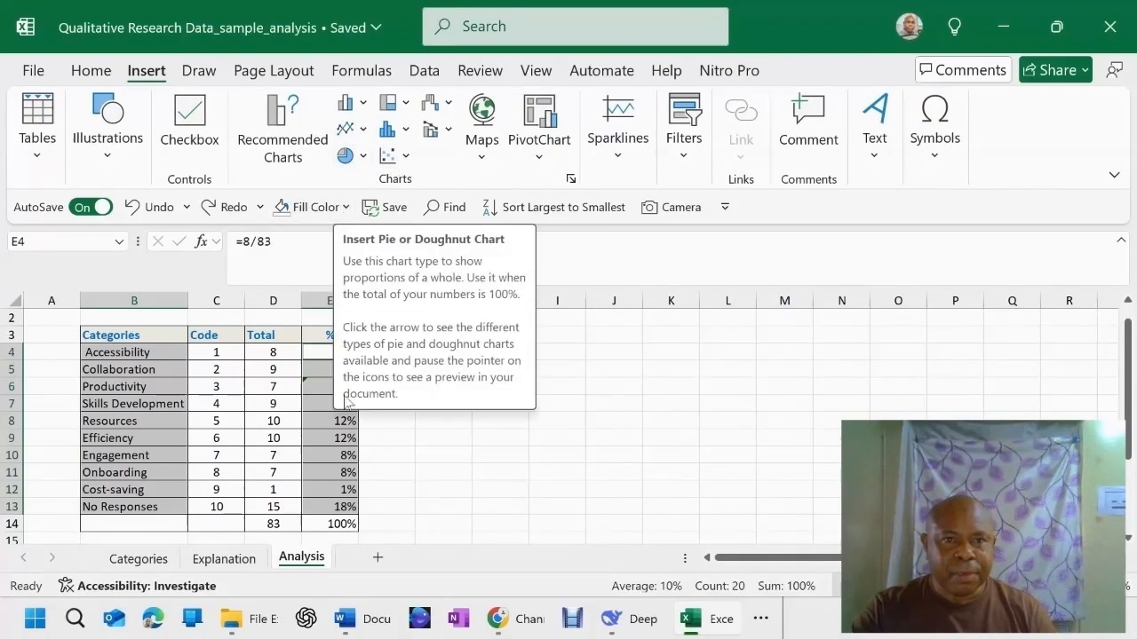
pyautogui.click(365, 105)
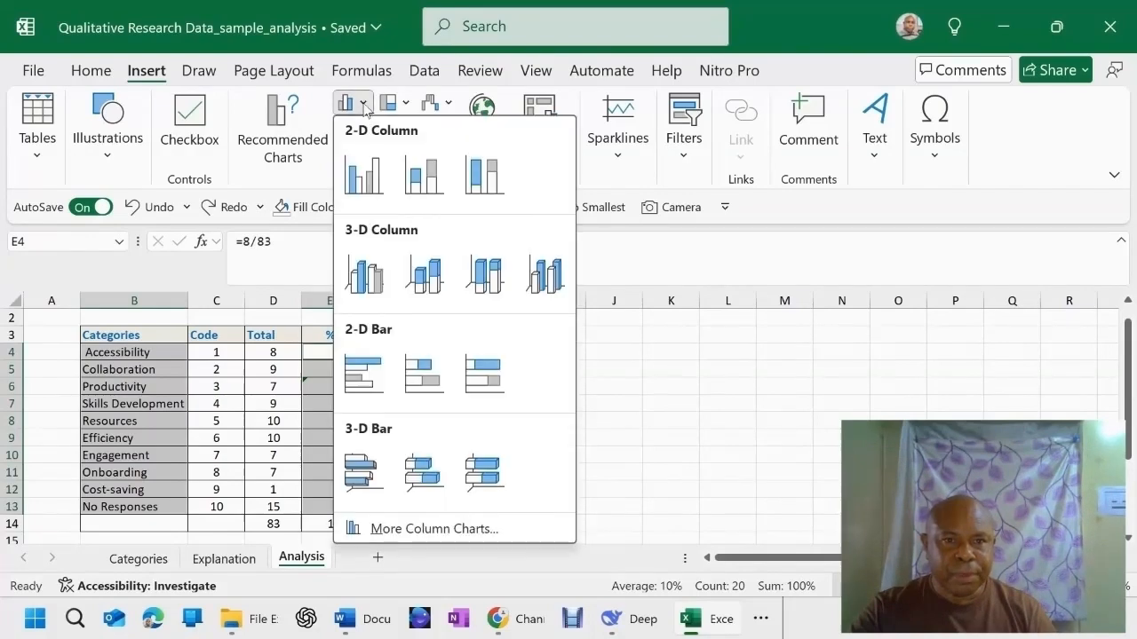
pyautogui.click(363, 176)
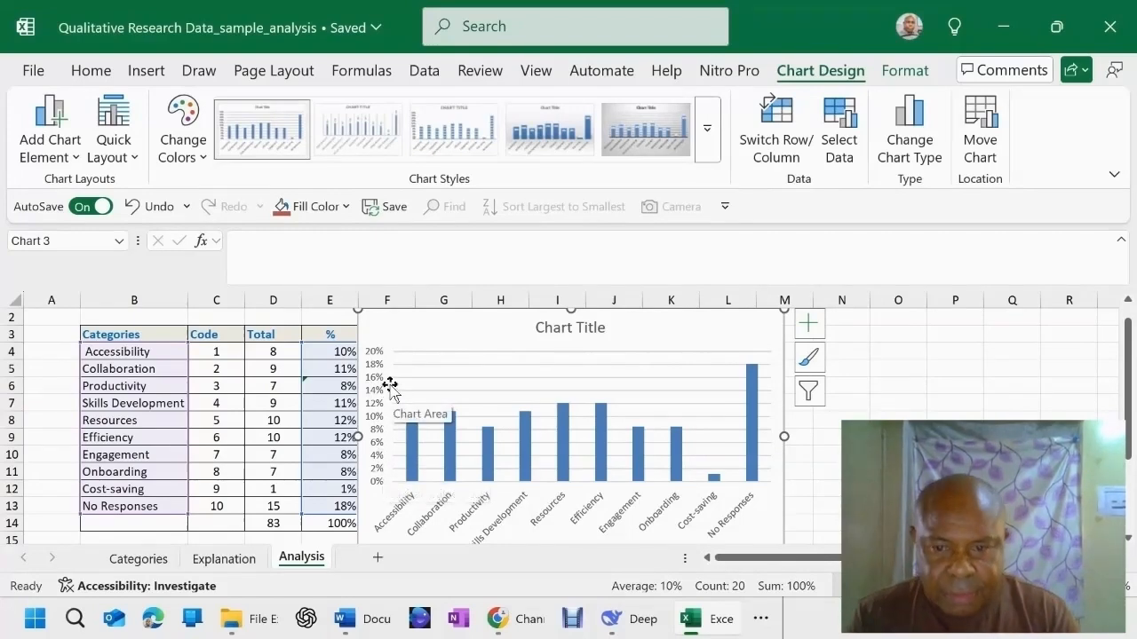
# Delete the placeholder title from the new column chart
pyautogui.click(544, 503)
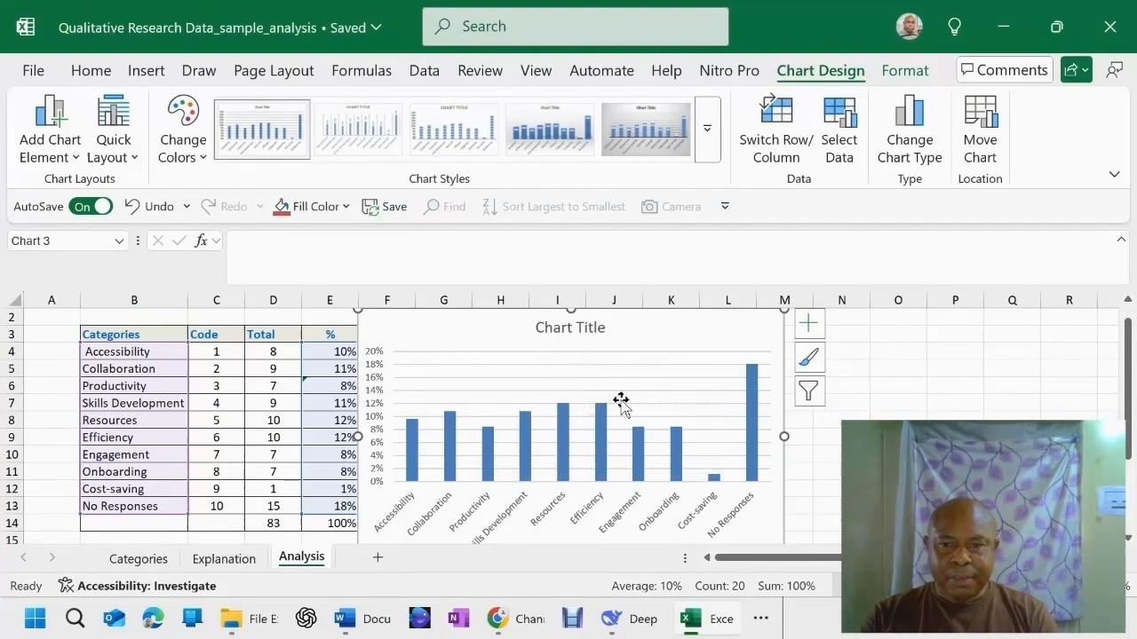
pyautogui.click(571, 334)
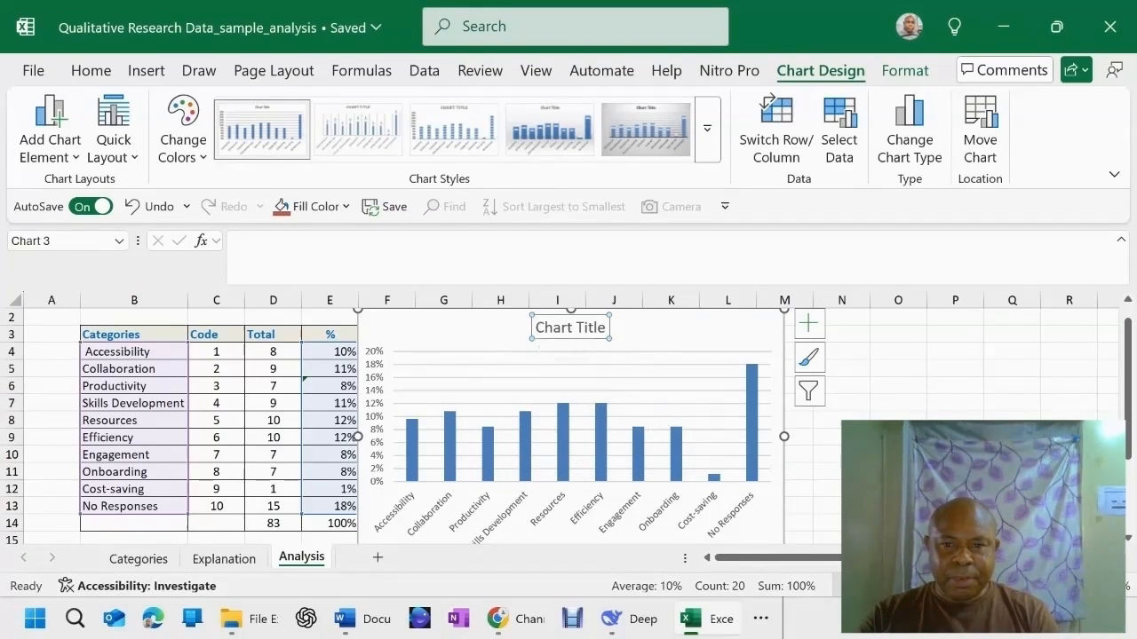
pyautogui.rightClick(555, 339)
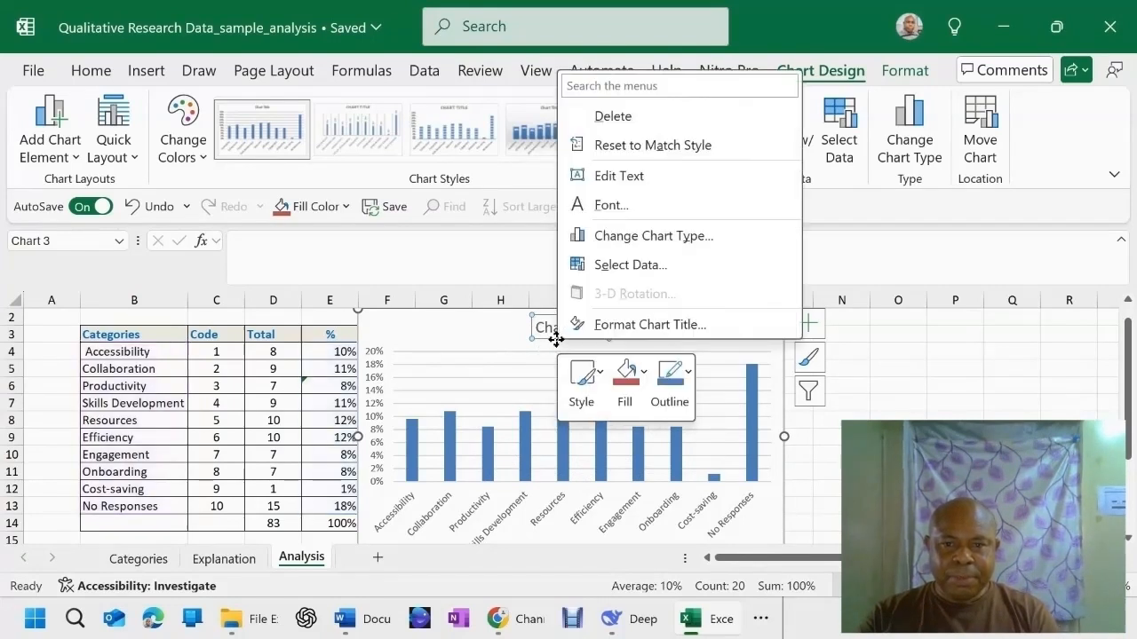
pyautogui.click(619, 121)
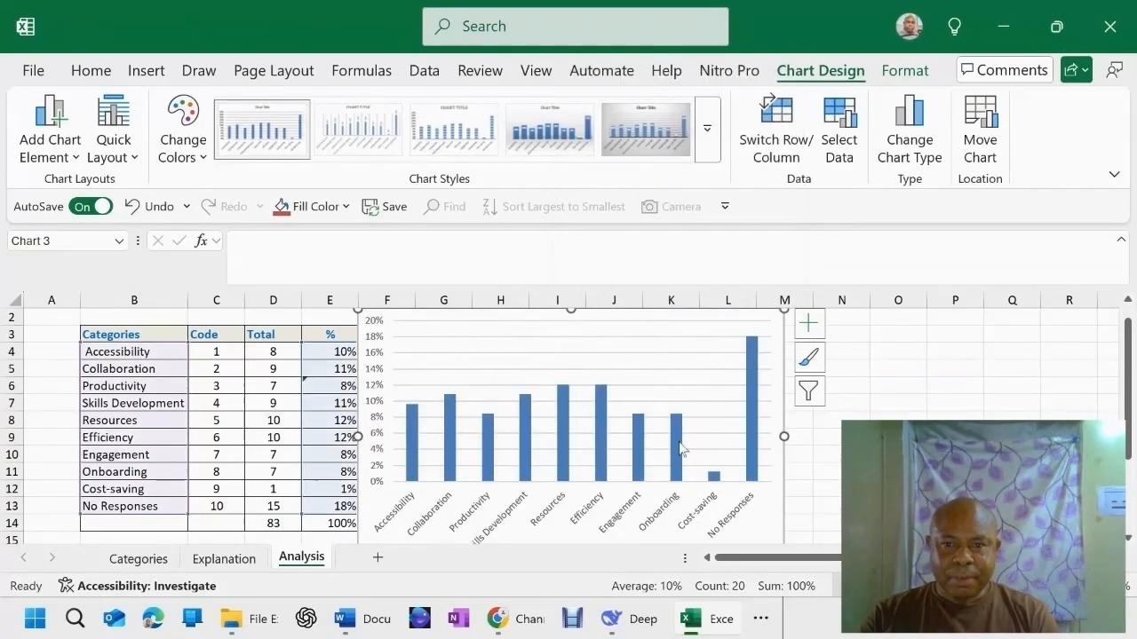
# Delete the horizontal gridlines from the percentage column chart's plot area
pyautogui.scroll(2, 554, 409)
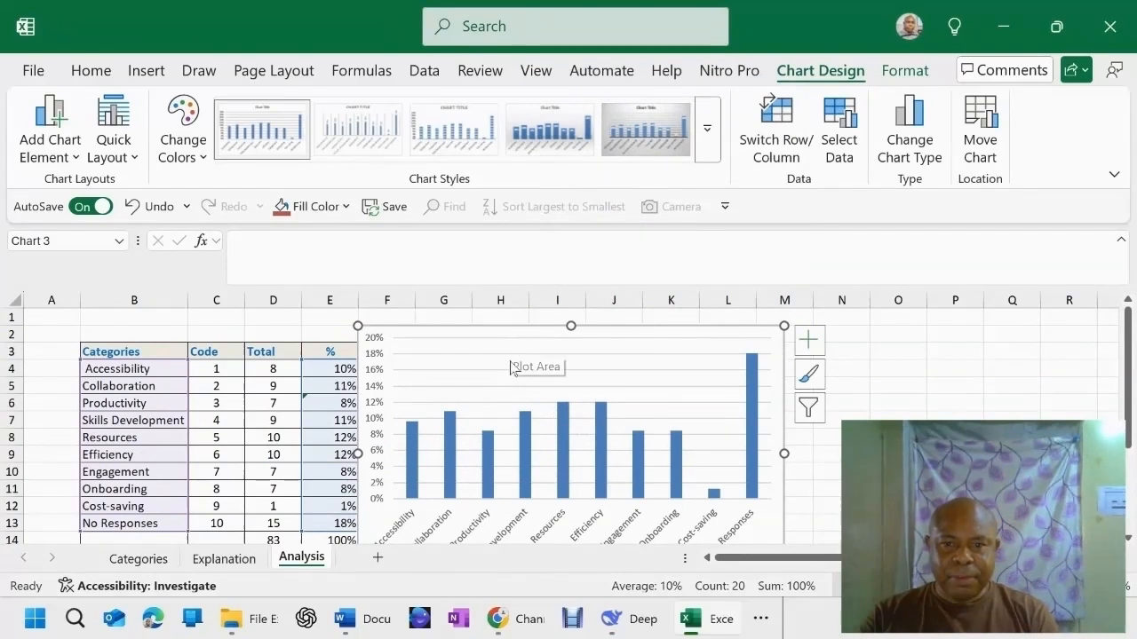
pyautogui.click(510, 353)
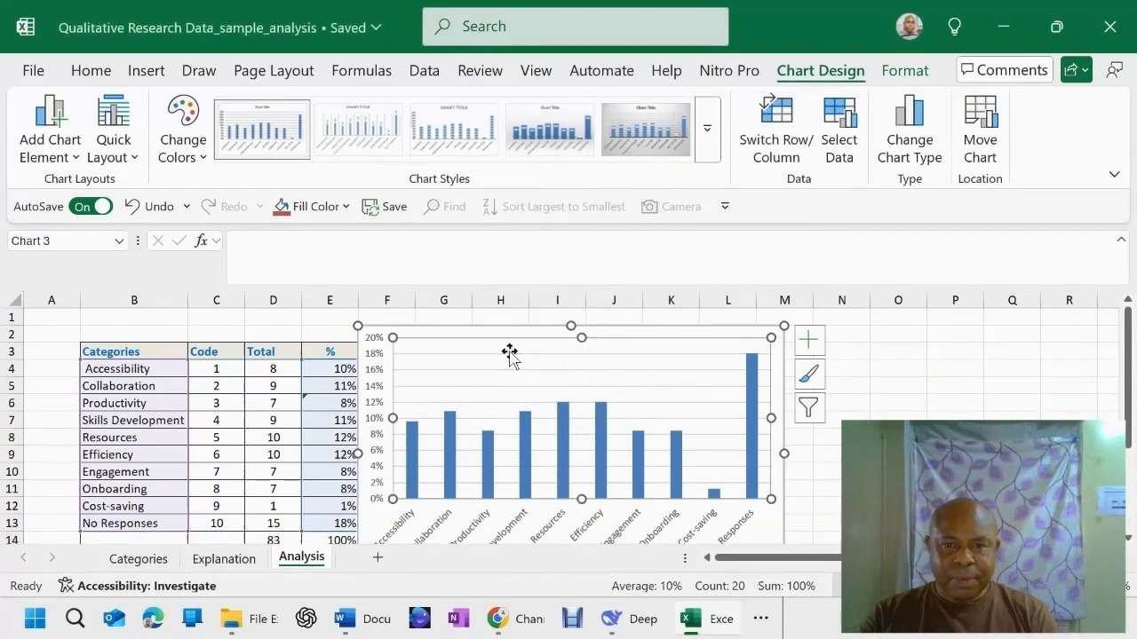
pyautogui.click(517, 369)
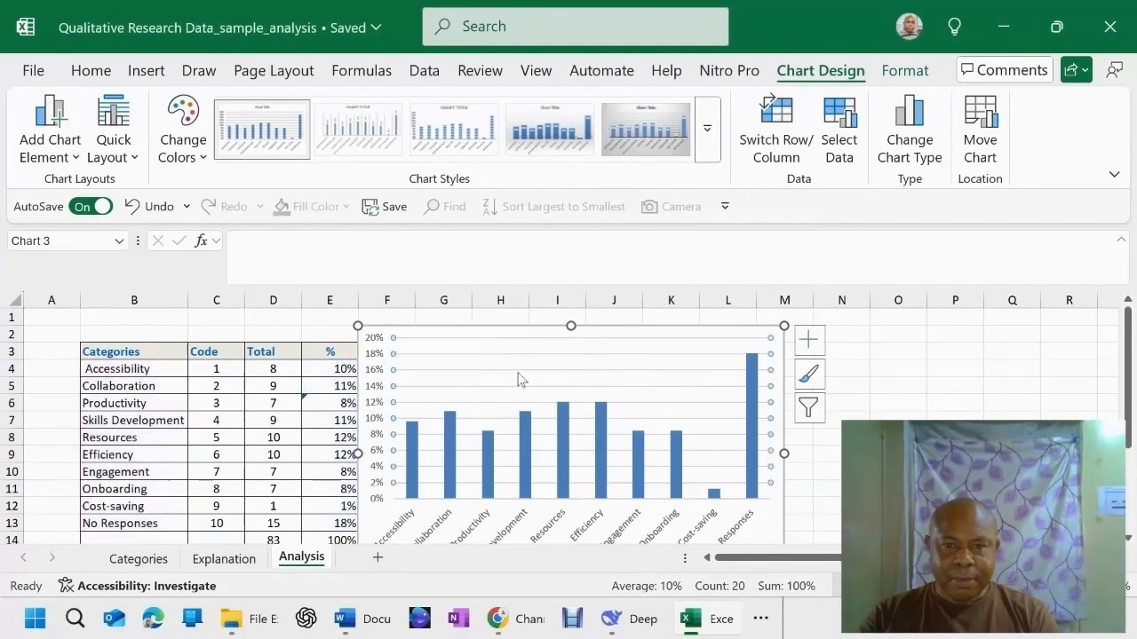
pyautogui.rightClick(524, 354)
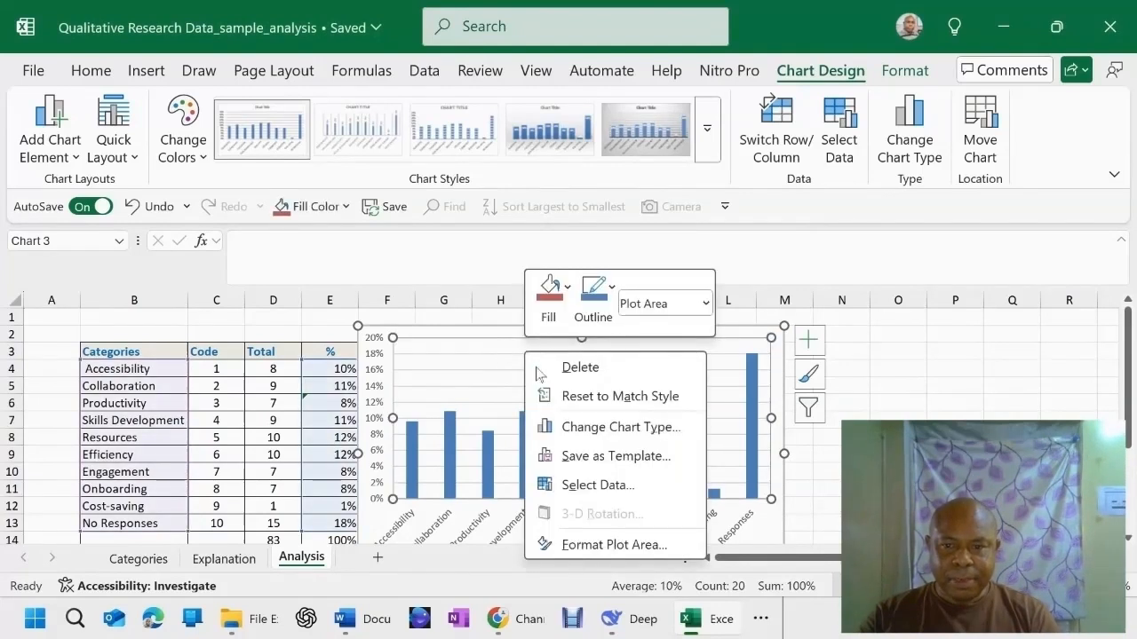
pyautogui.click(586, 369)
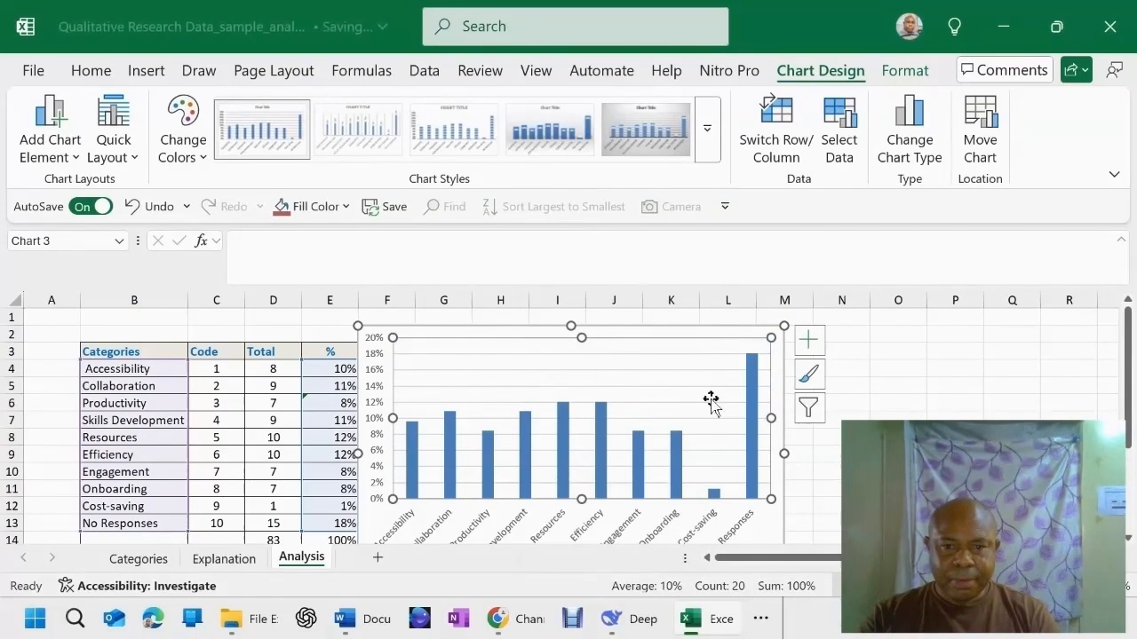
pyautogui.rightClick(597, 359)
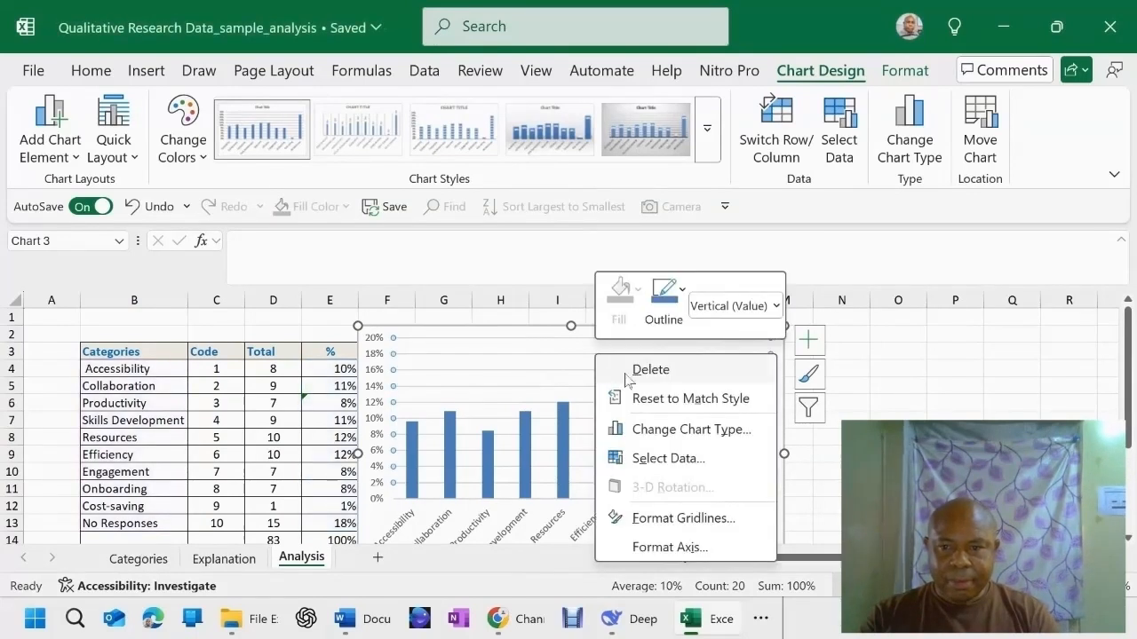
pyautogui.click(629, 373)
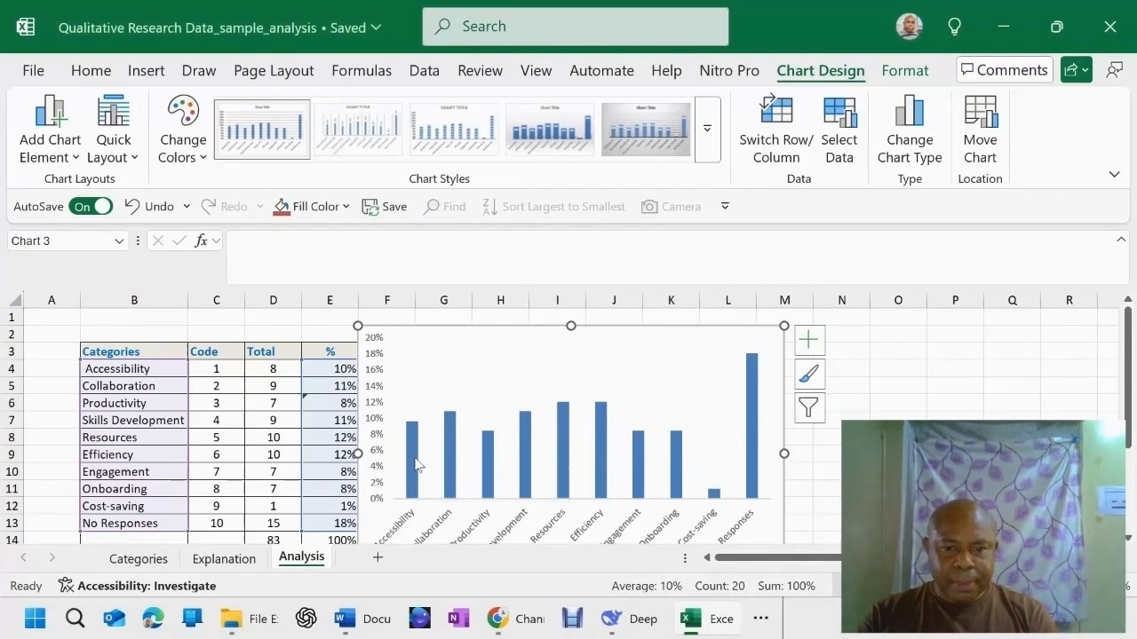
# Add data labels to the chart's whole column series so each column carries its percentage
pyautogui.moveTo(409, 456)
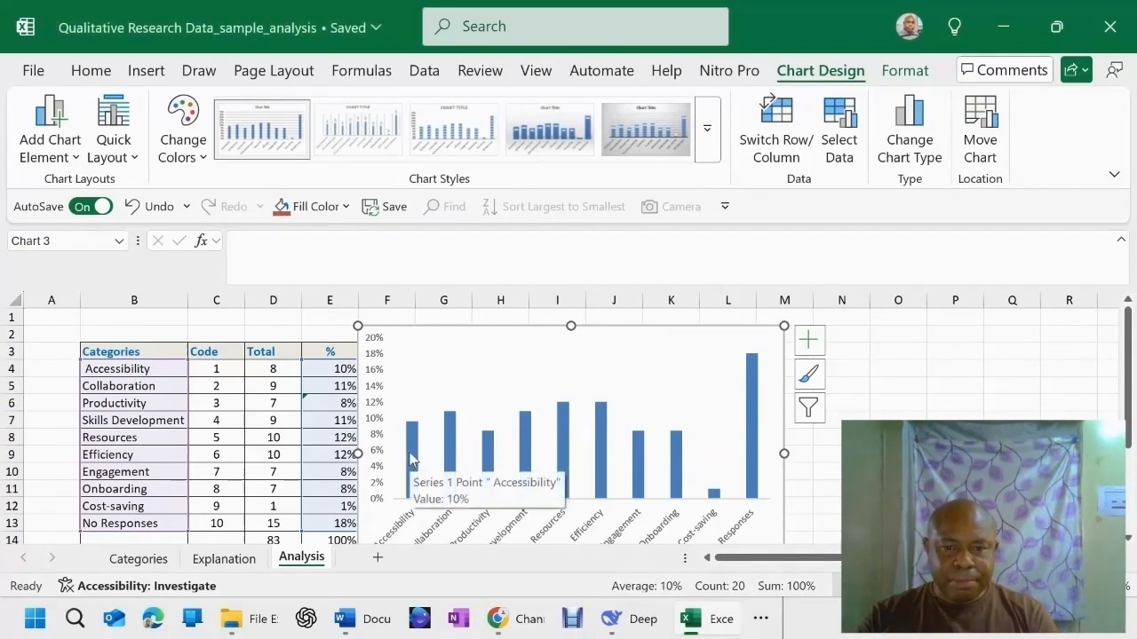
pyautogui.click(410, 459)
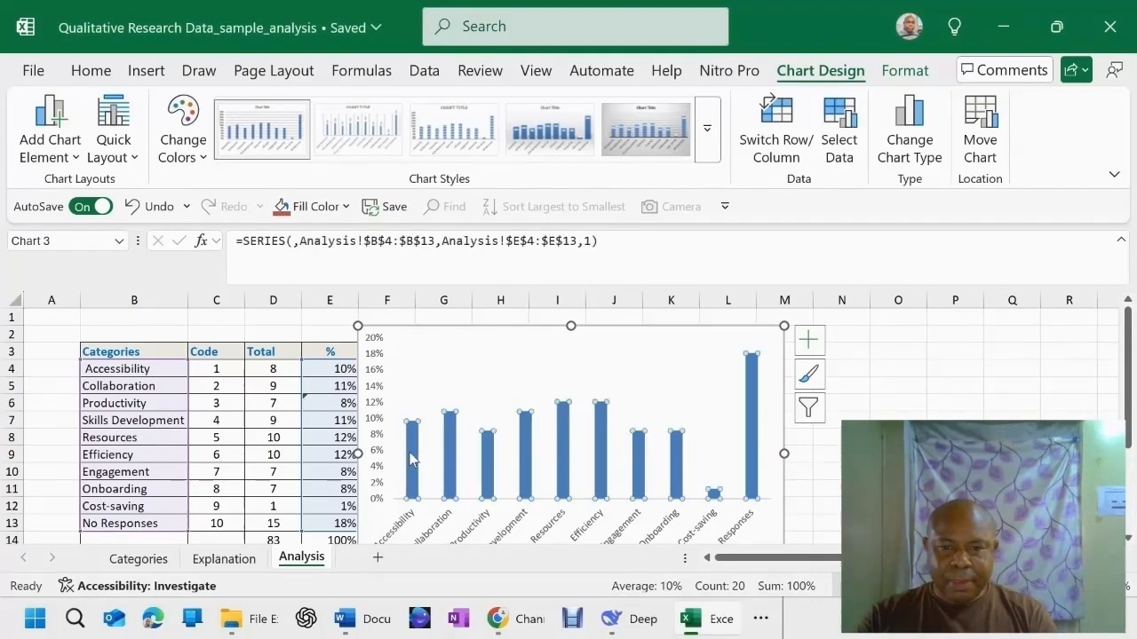
pyautogui.rightClick(411, 458)
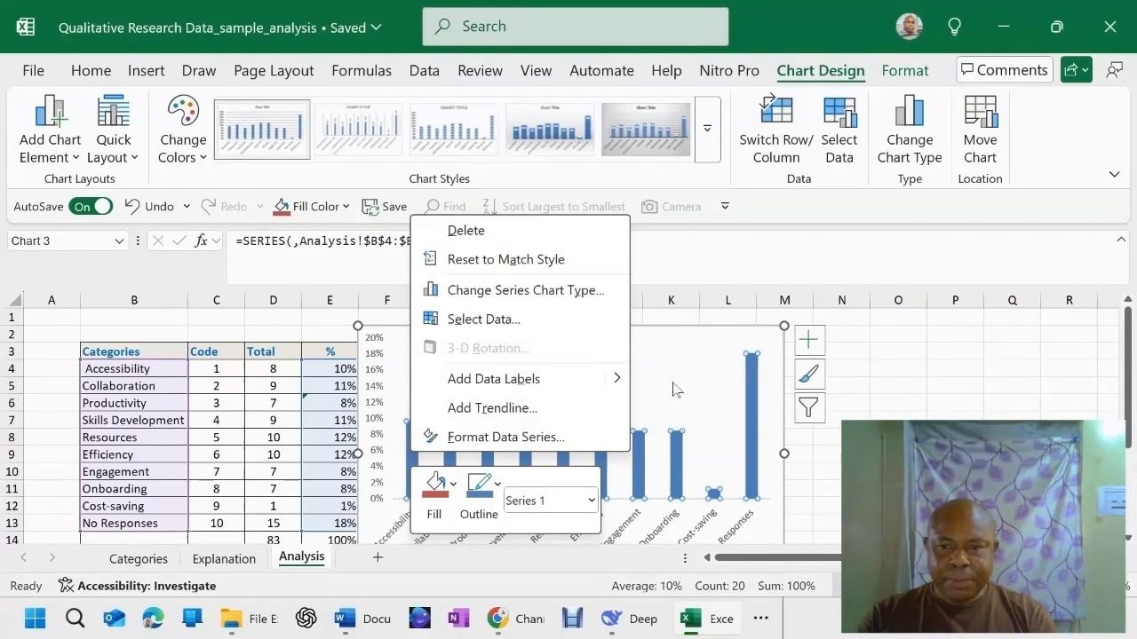
pyautogui.moveTo(619, 385)
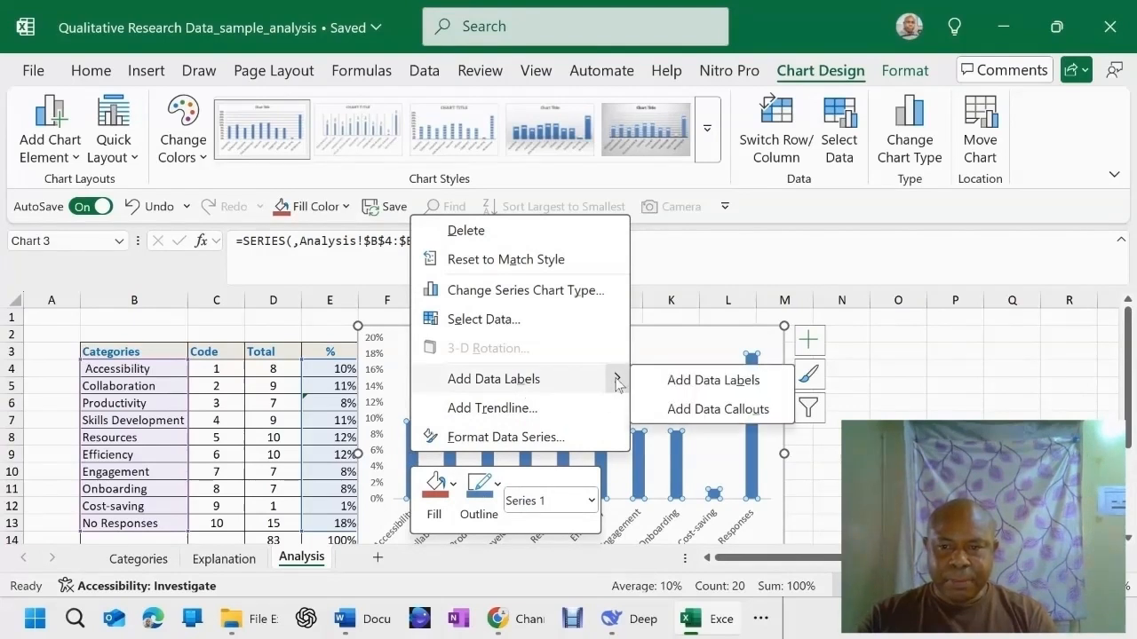
pyautogui.click(714, 381)
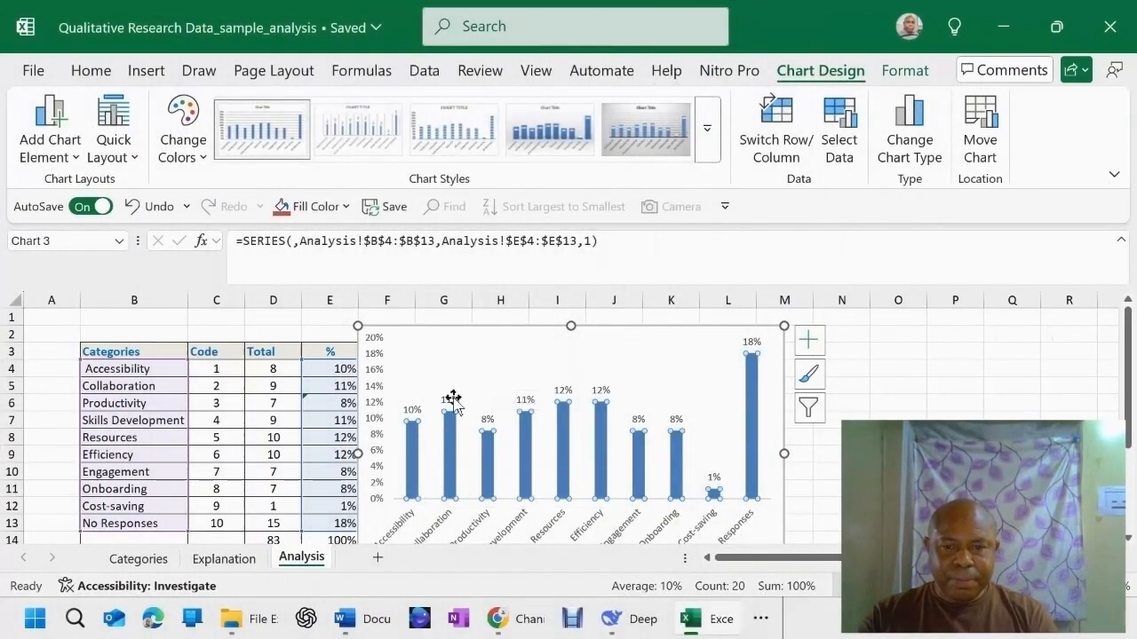
# Fill the whole column series with the dark gray theme color, the darkest shade of white
pyautogui.click(411, 457)
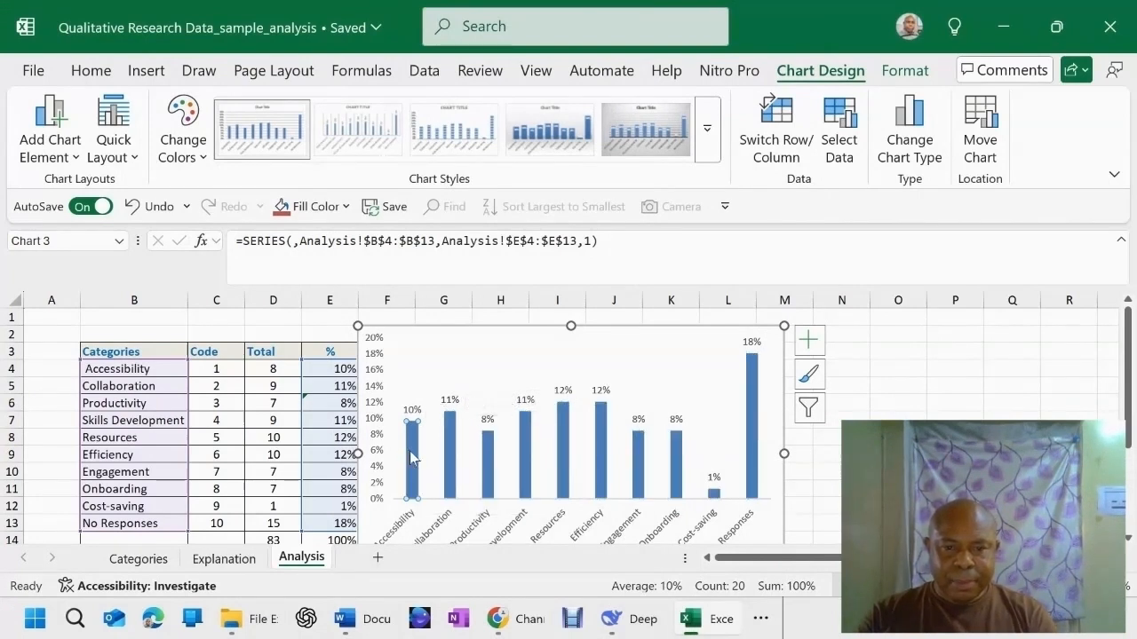
pyautogui.click(425, 457)
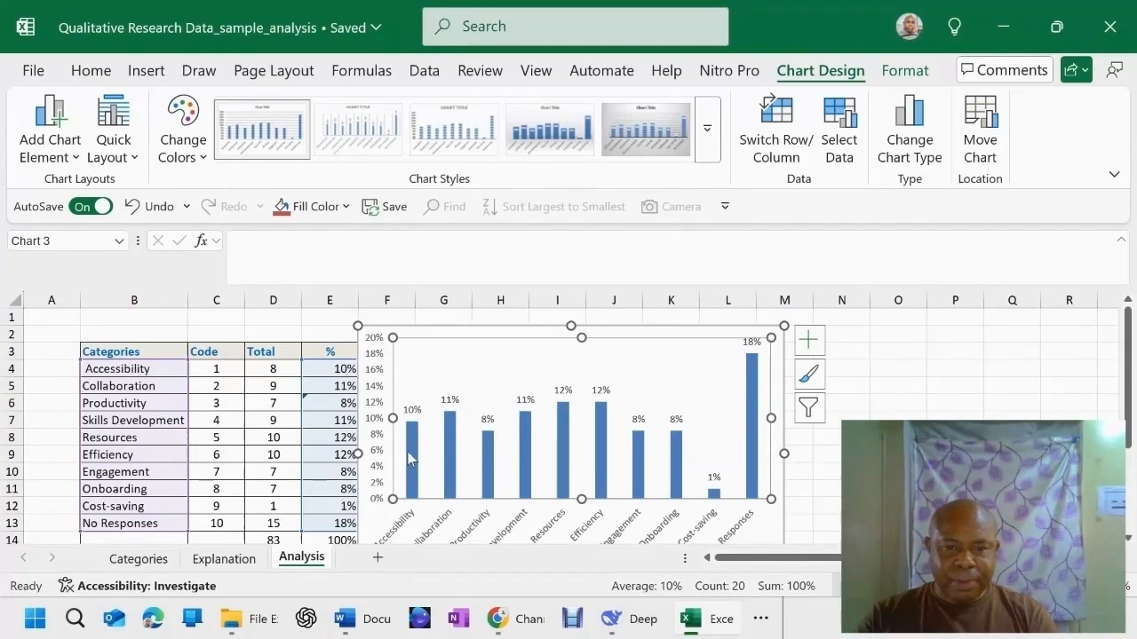
pyautogui.click(410, 453)
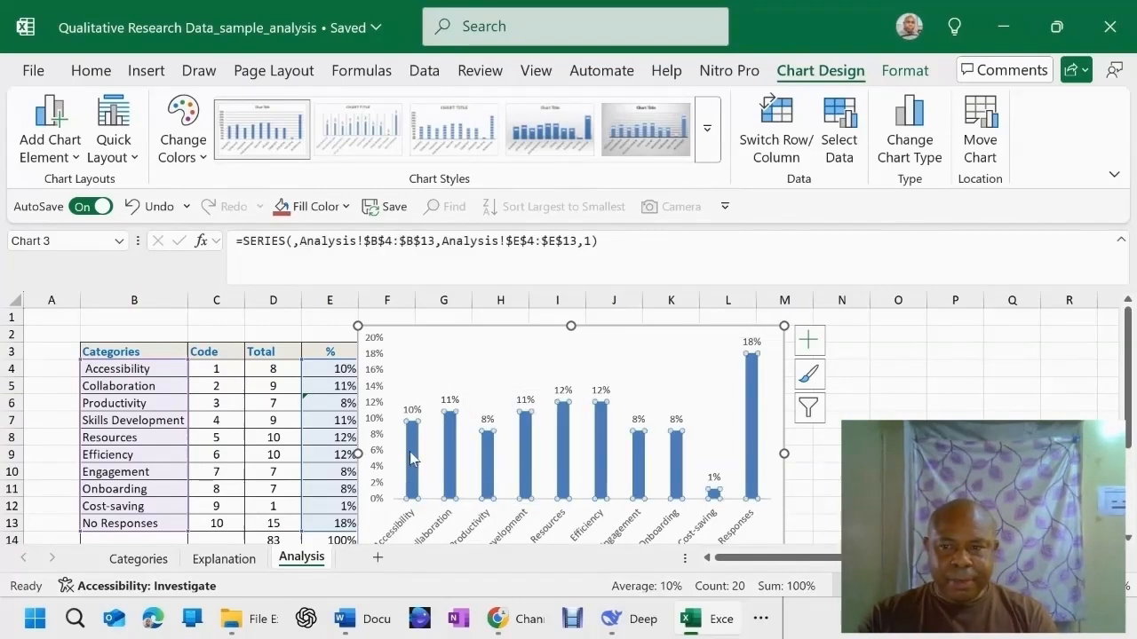
pyautogui.click(808, 340)
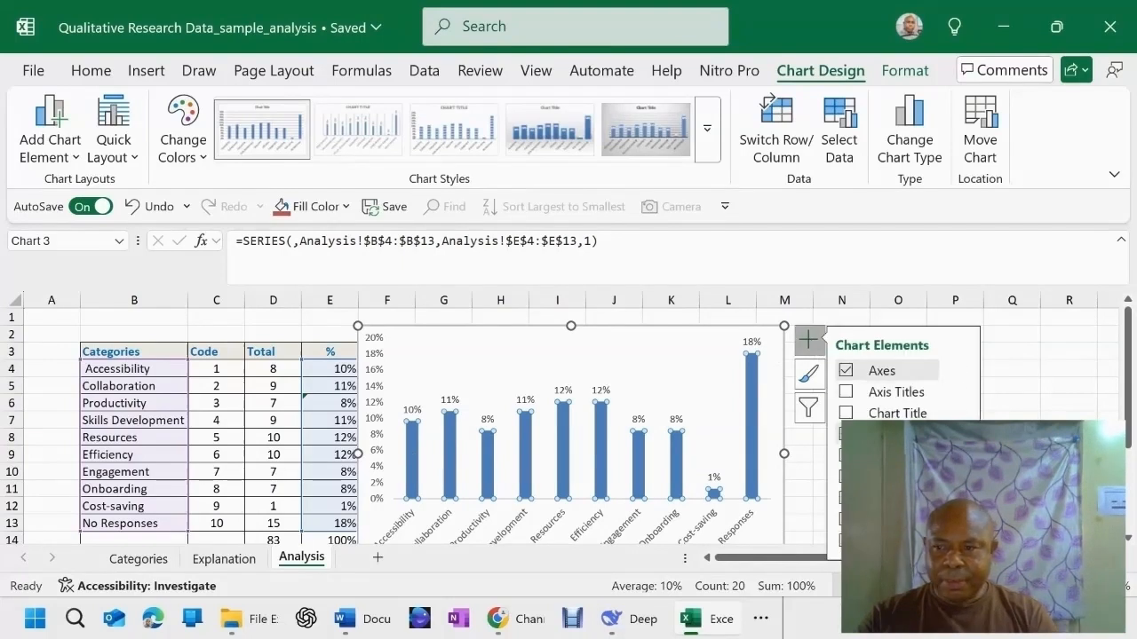
pyautogui.rightClick(414, 453)
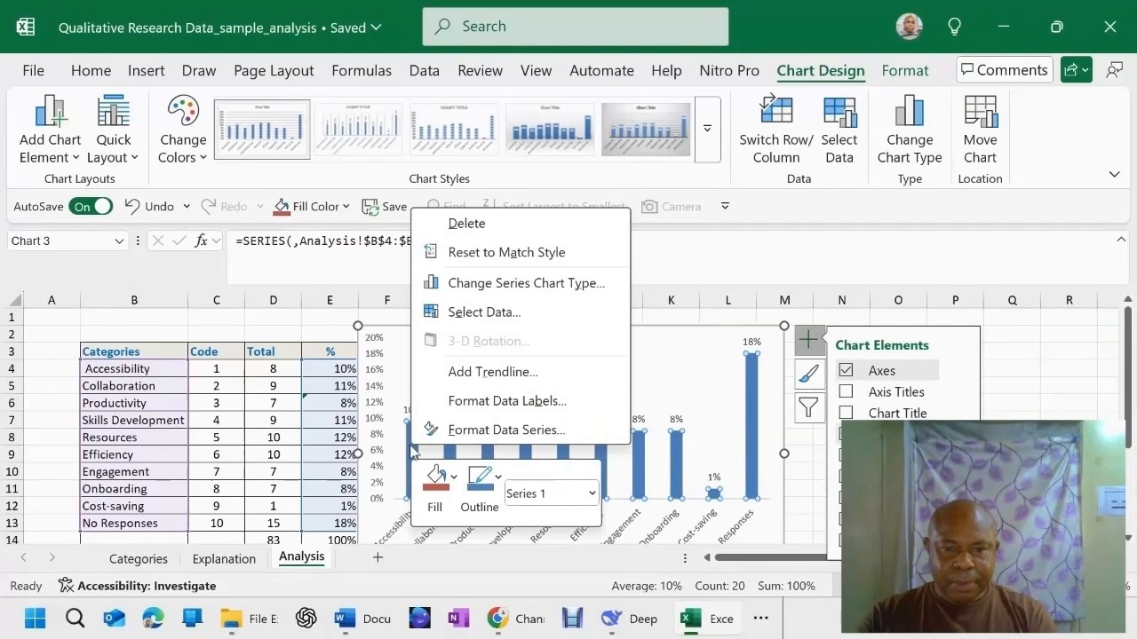
pyautogui.click(455, 480)
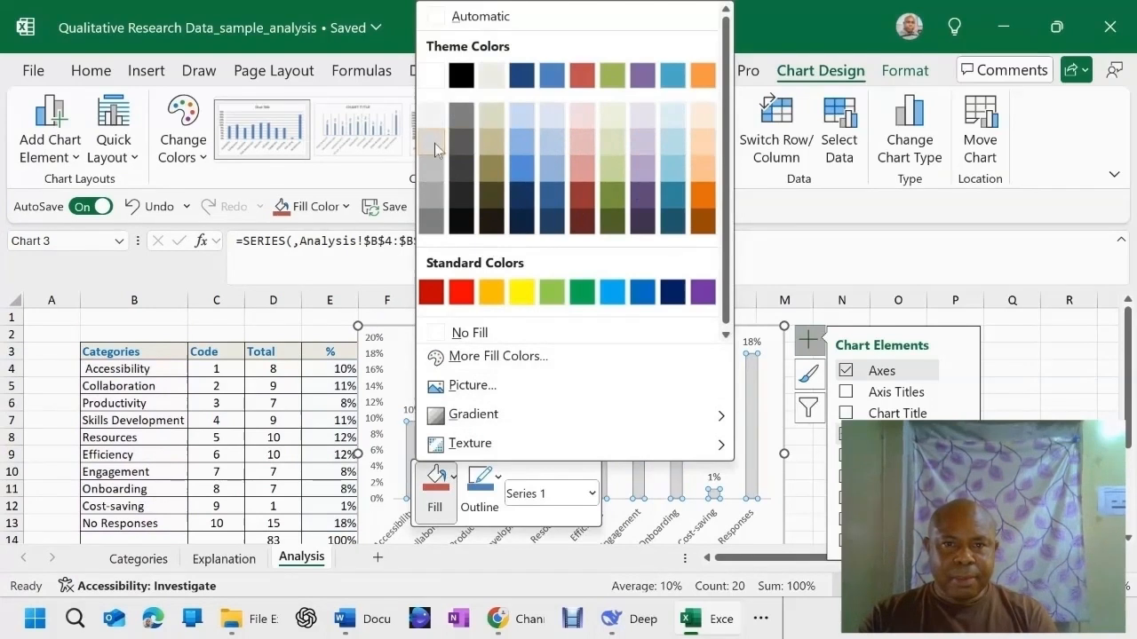
pyautogui.click(434, 223)
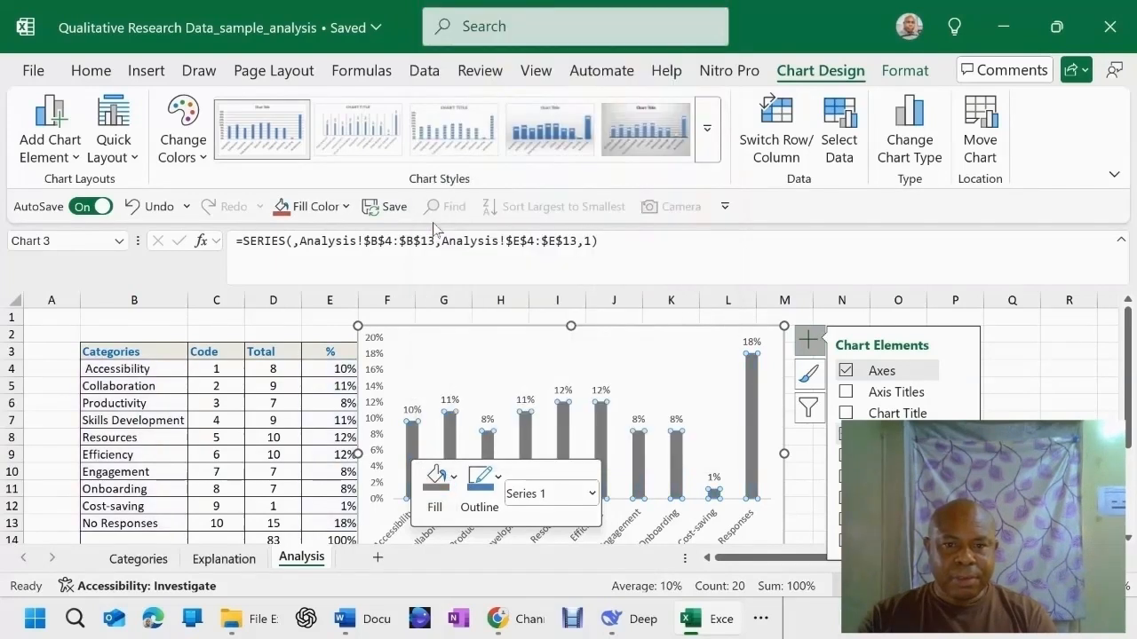
# Fill only the Collaboration column with the theme color Purple, Accent 4, Darker 50%
pyautogui.click(450, 455)
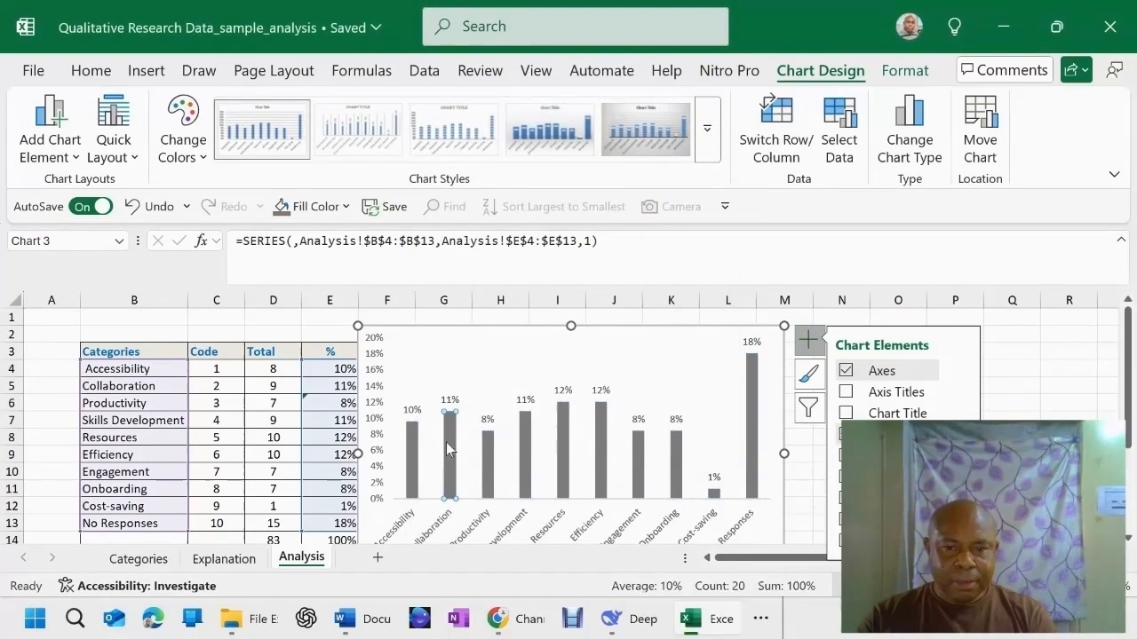
pyautogui.rightClick(451, 450)
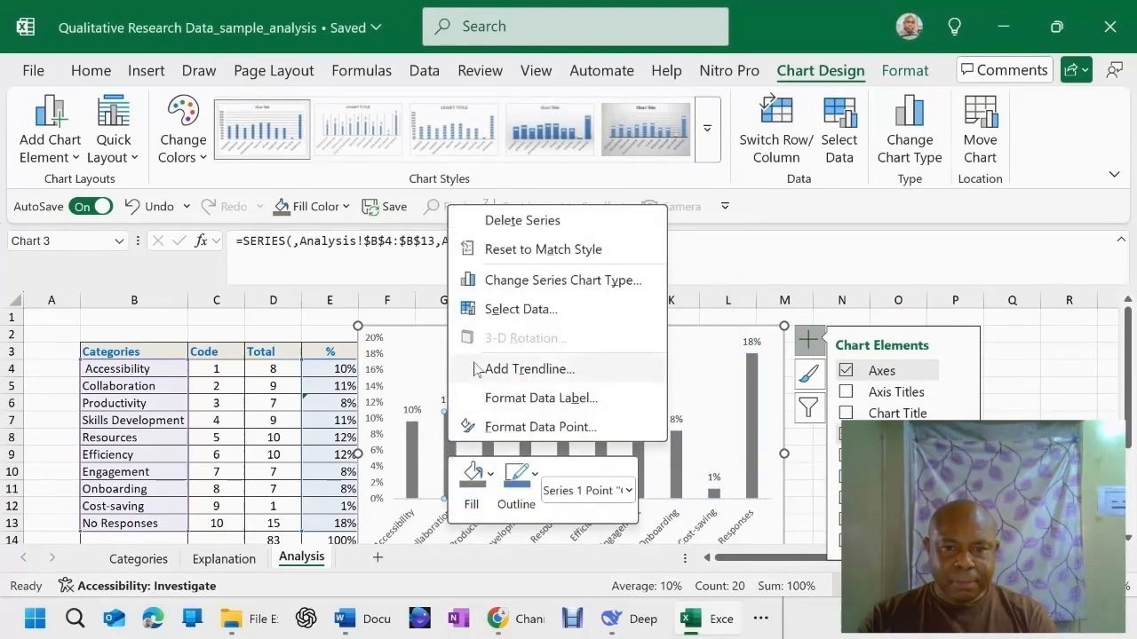
pyautogui.click(491, 477)
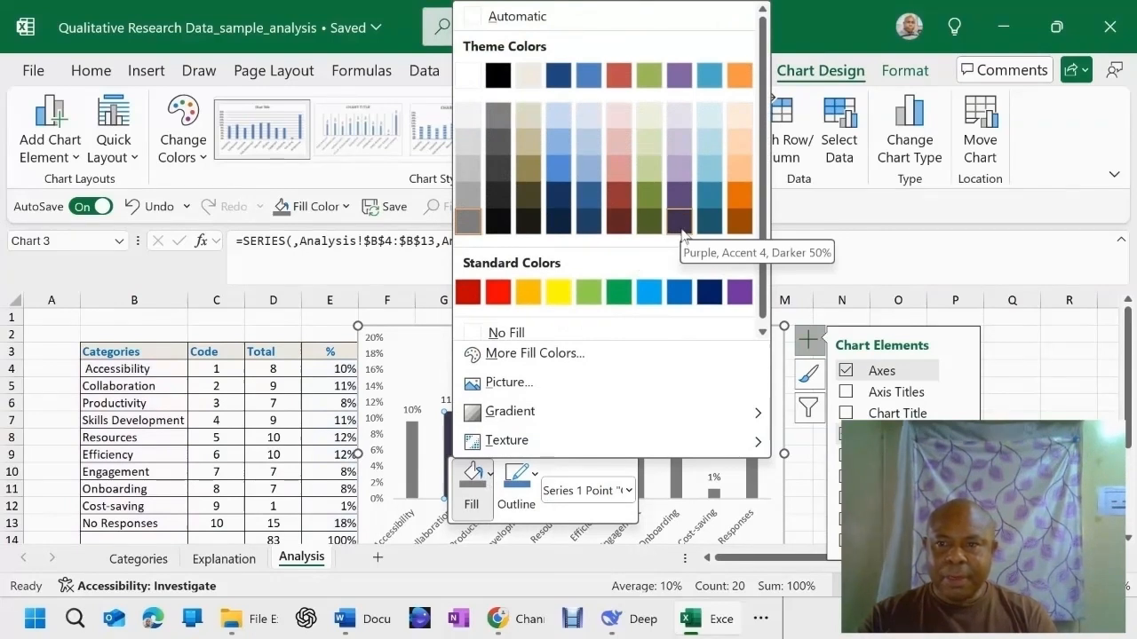
pyautogui.click(681, 222)
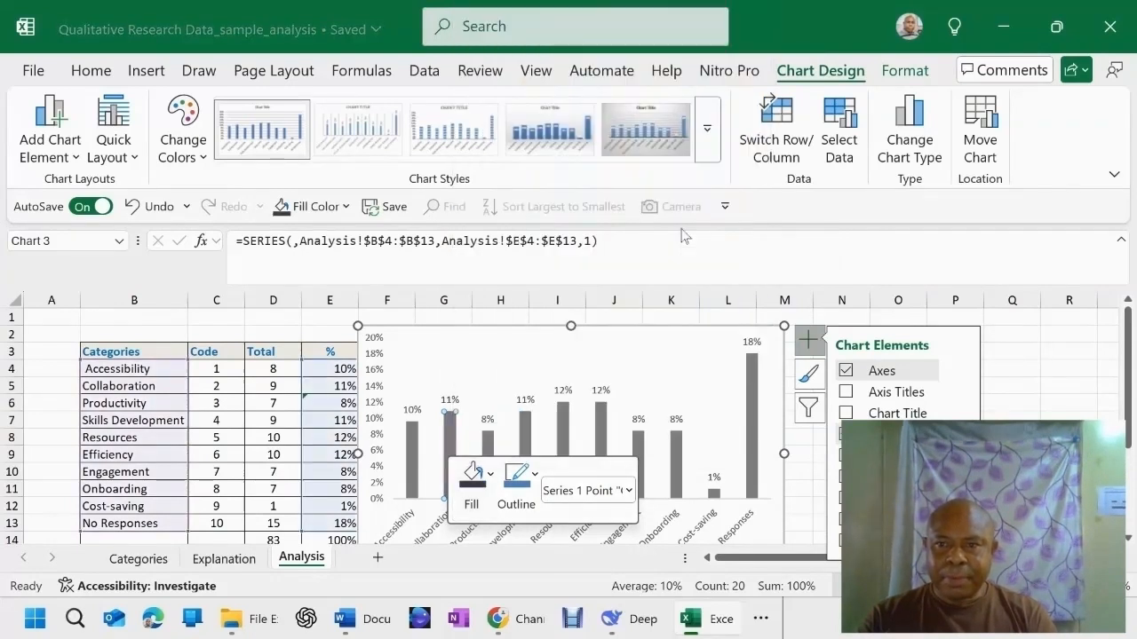
# Fill only the Productivity column with the darkest teal theme color
pyautogui.click(488, 440)
pyautogui.rightClick(486, 445)
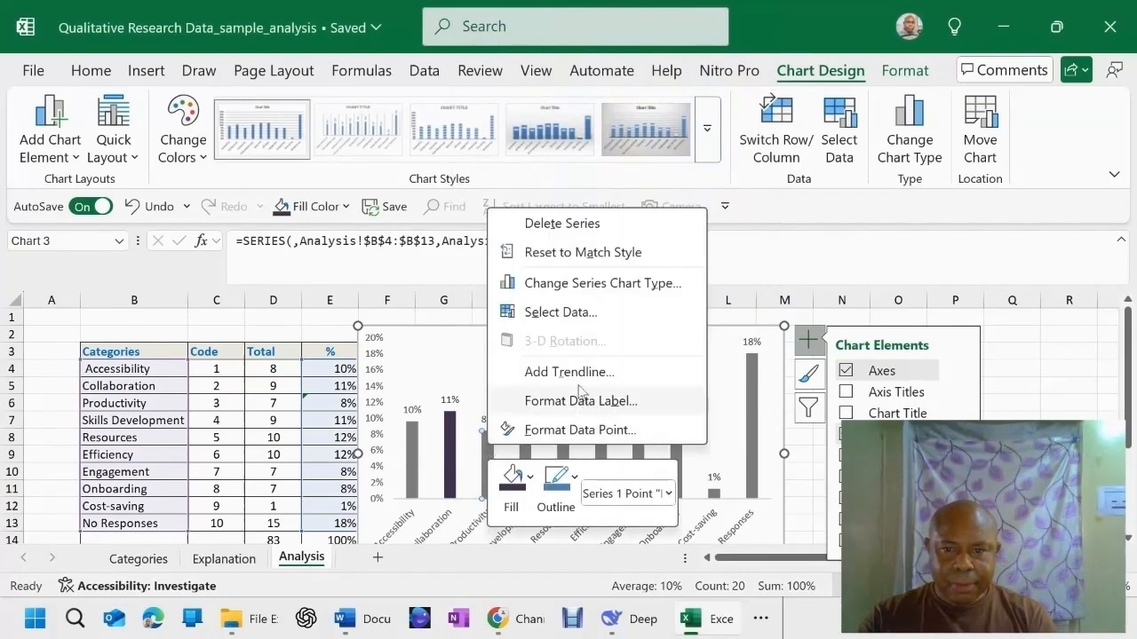
pyautogui.click(529, 479)
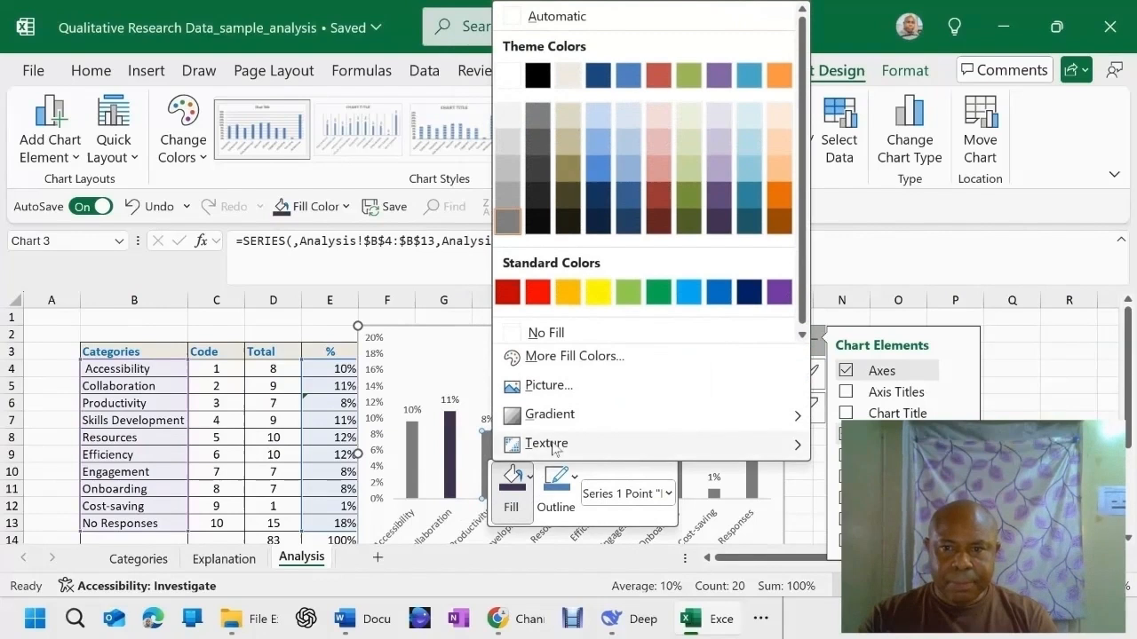
pyautogui.click(746, 232)
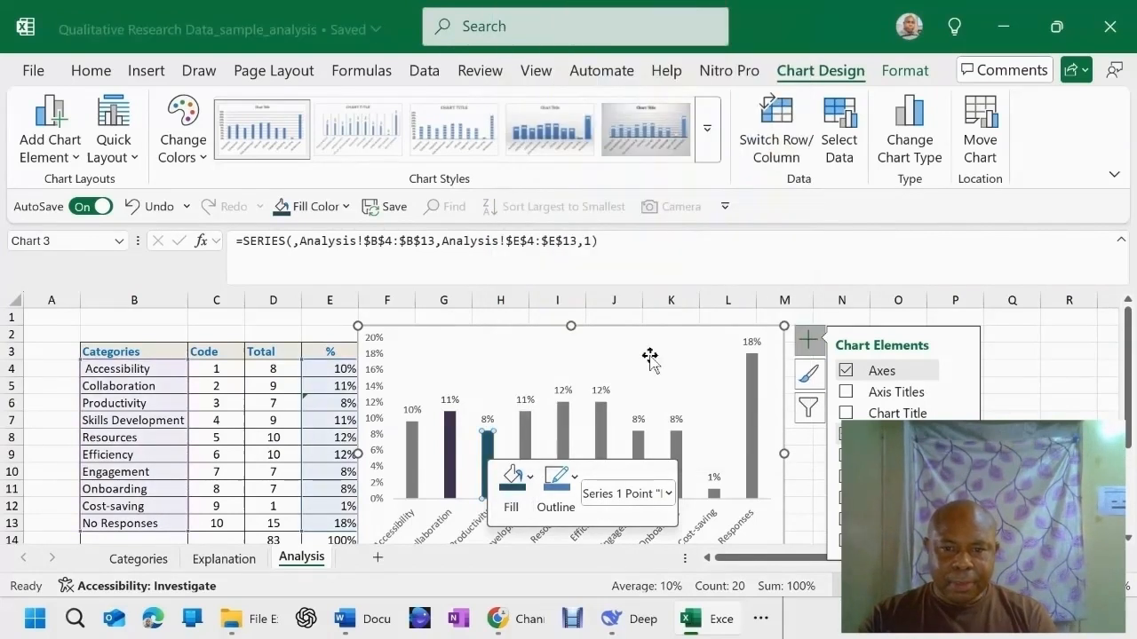
# Fill only the Skills Development column with the darkest orange theme color
pyautogui.click(524, 430)
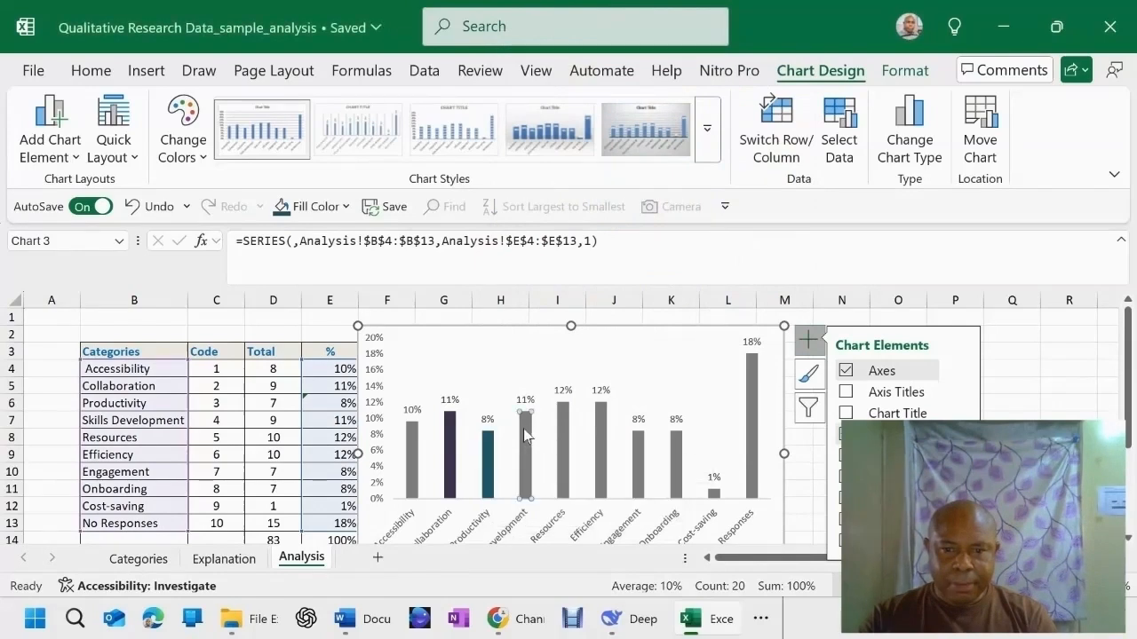
pyautogui.rightClick(523, 428)
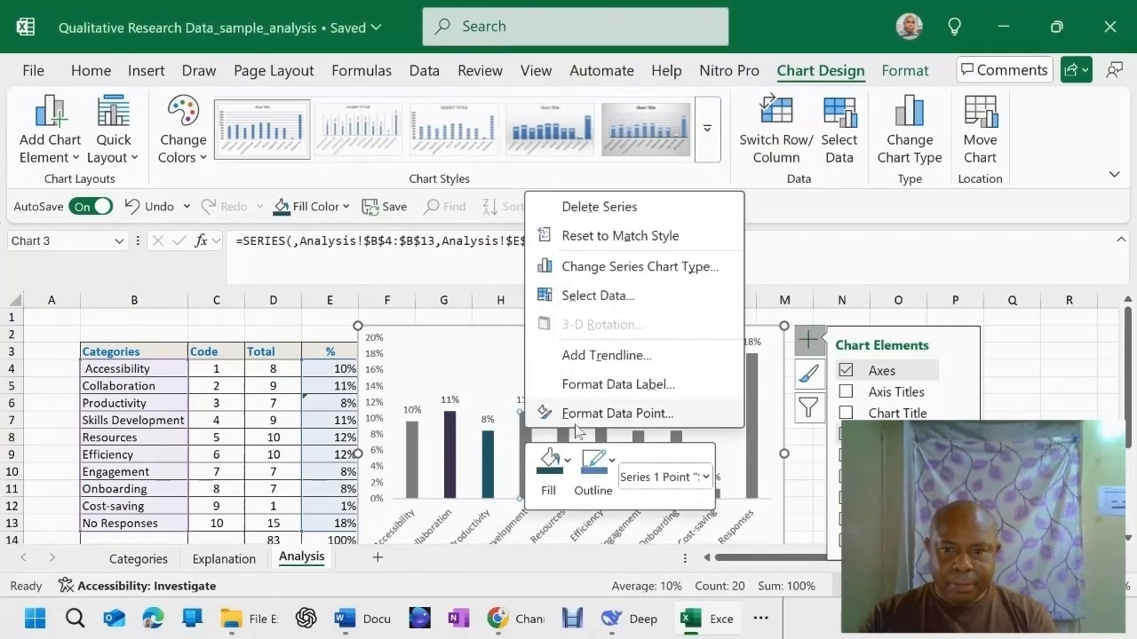
pyautogui.click(569, 461)
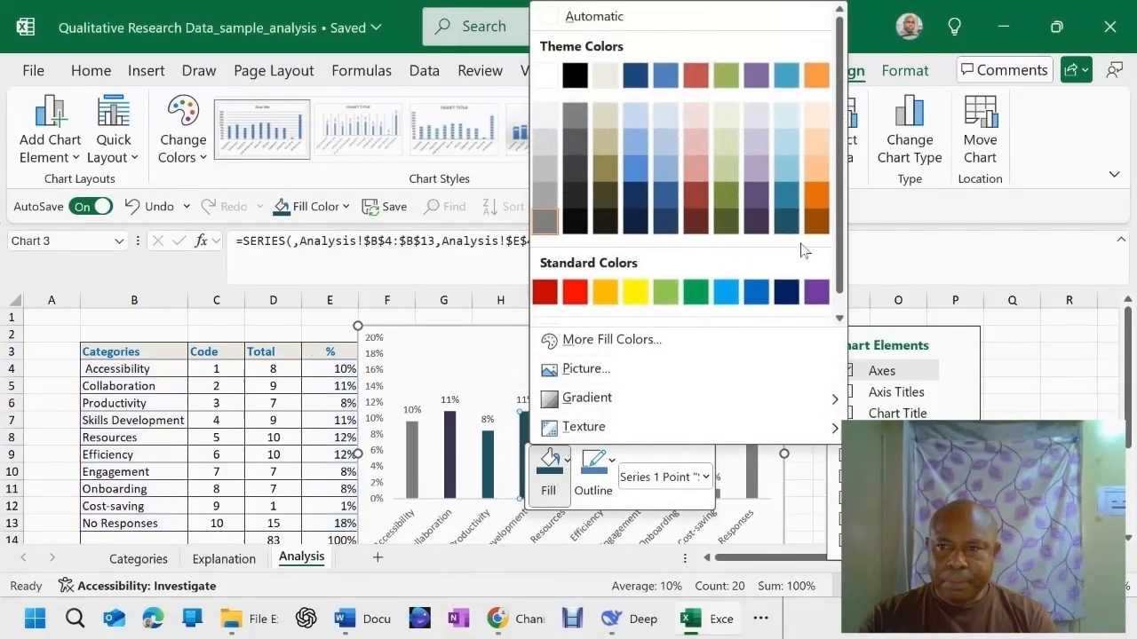
pyautogui.click(815, 222)
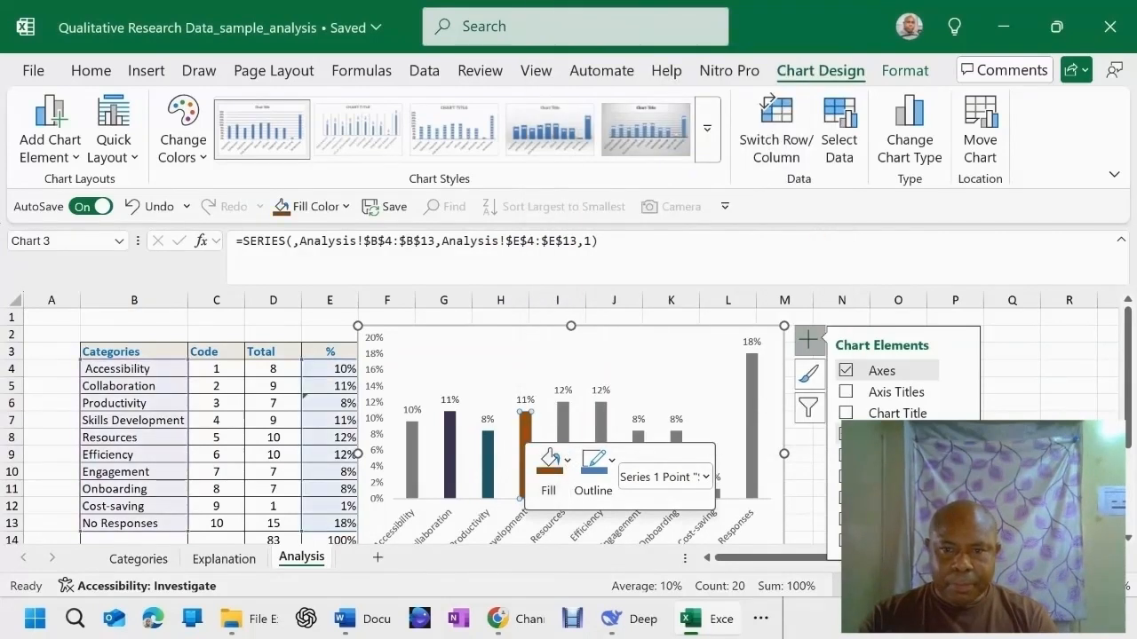
# Fill only the Resources column of the chart with a near-black color
pyautogui.click(563, 435)
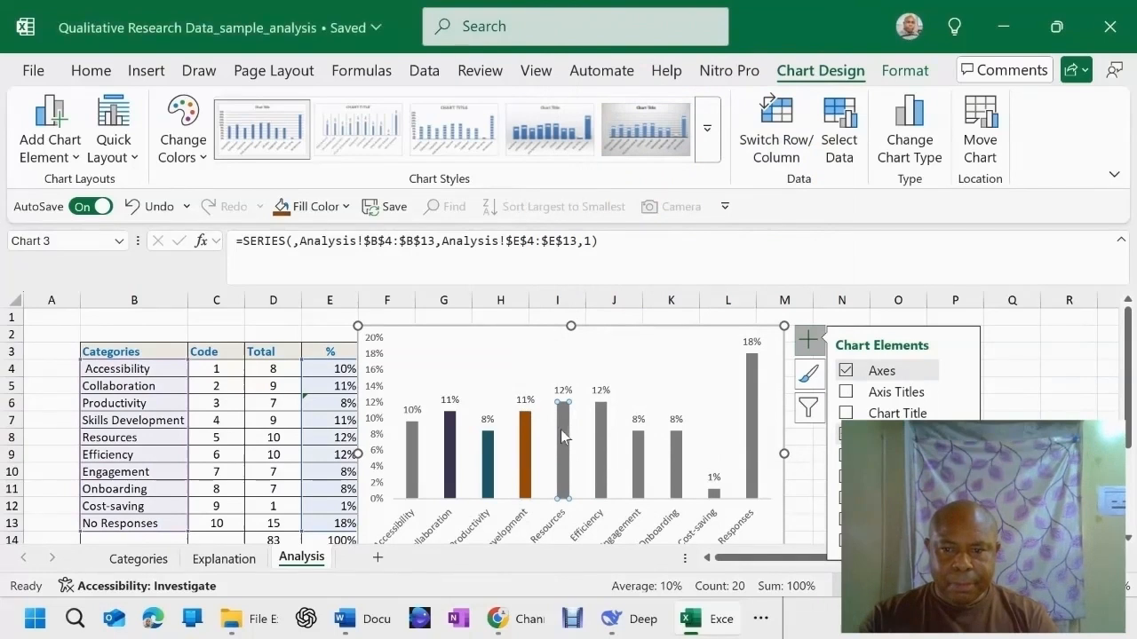
pyautogui.rightClick(562, 432)
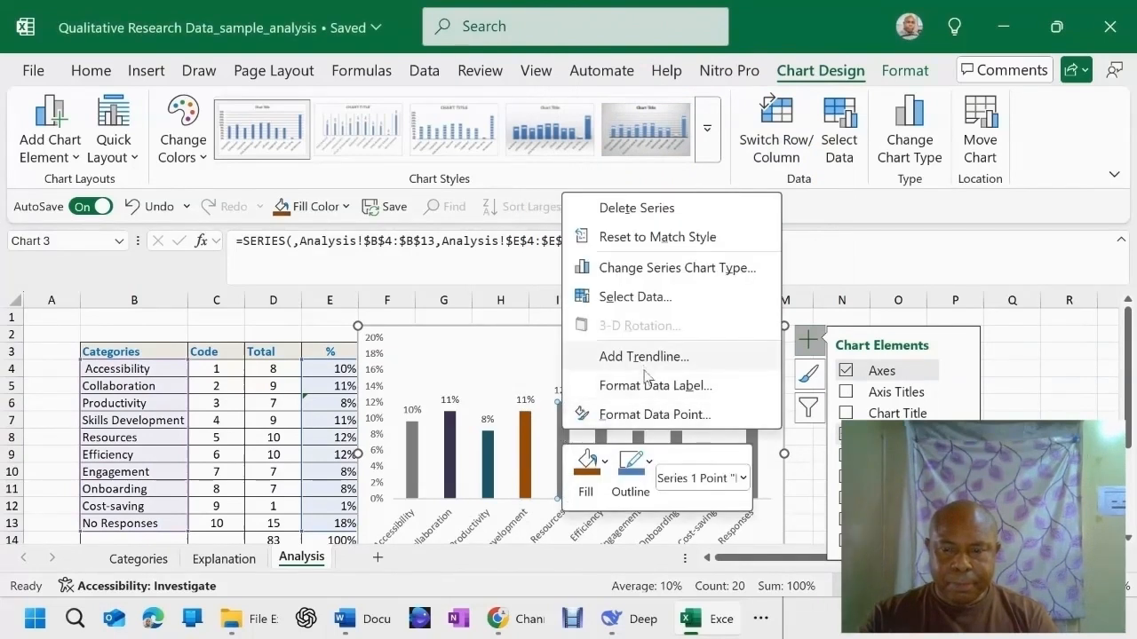
pyautogui.click(595, 465)
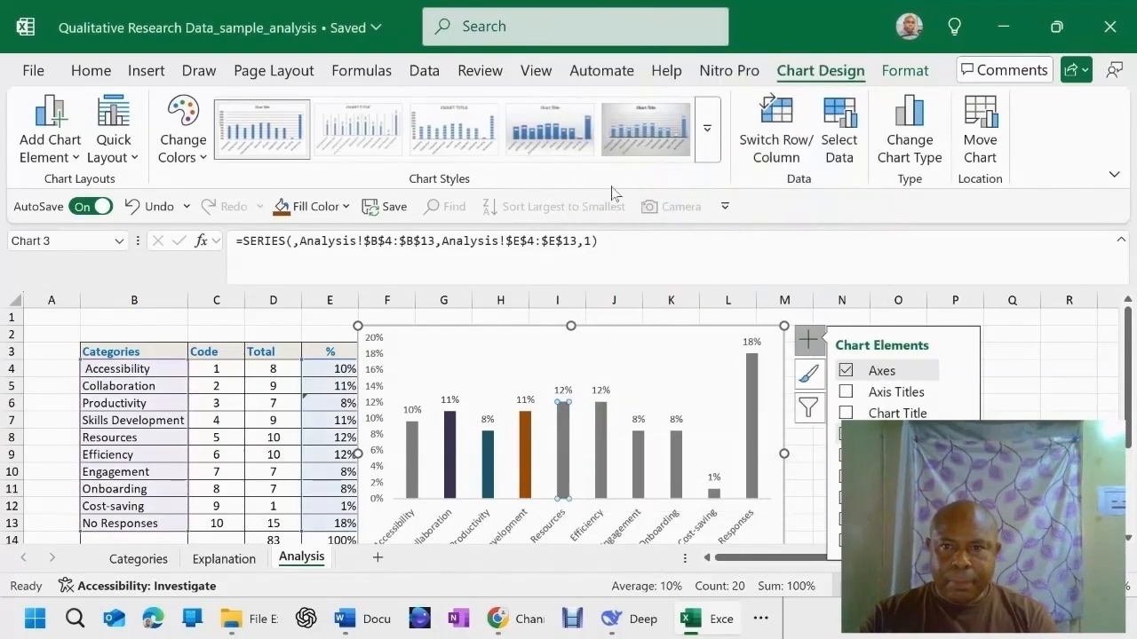
pyautogui.click(612, 194)
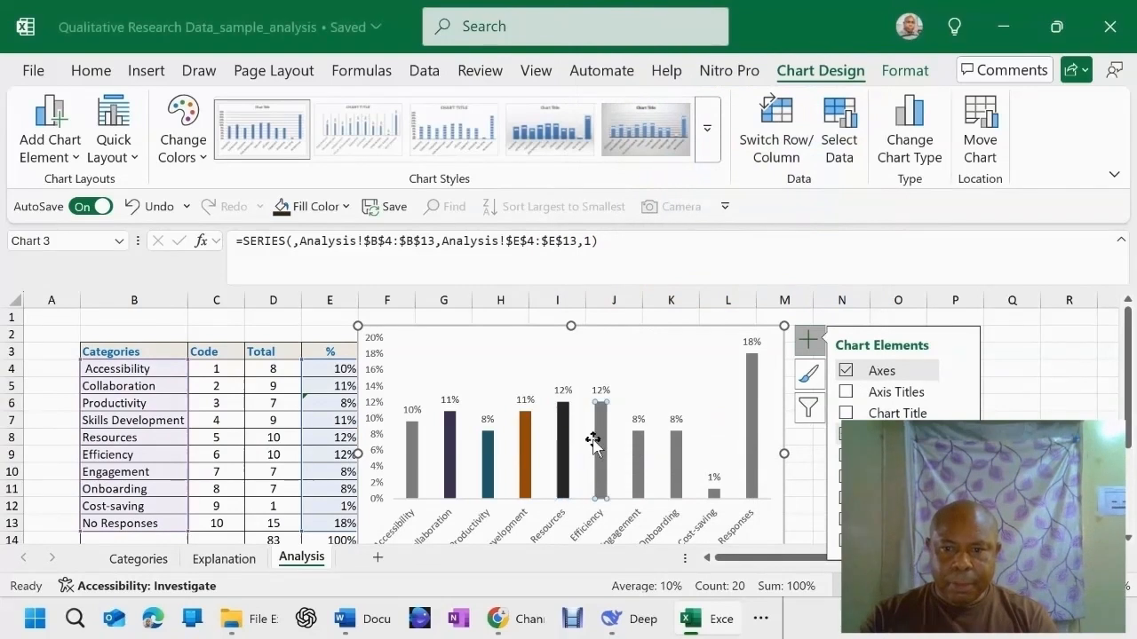
# Fill only the Efficiency column of the chart with the standard dark blue color
pyautogui.rightClick(601, 448)
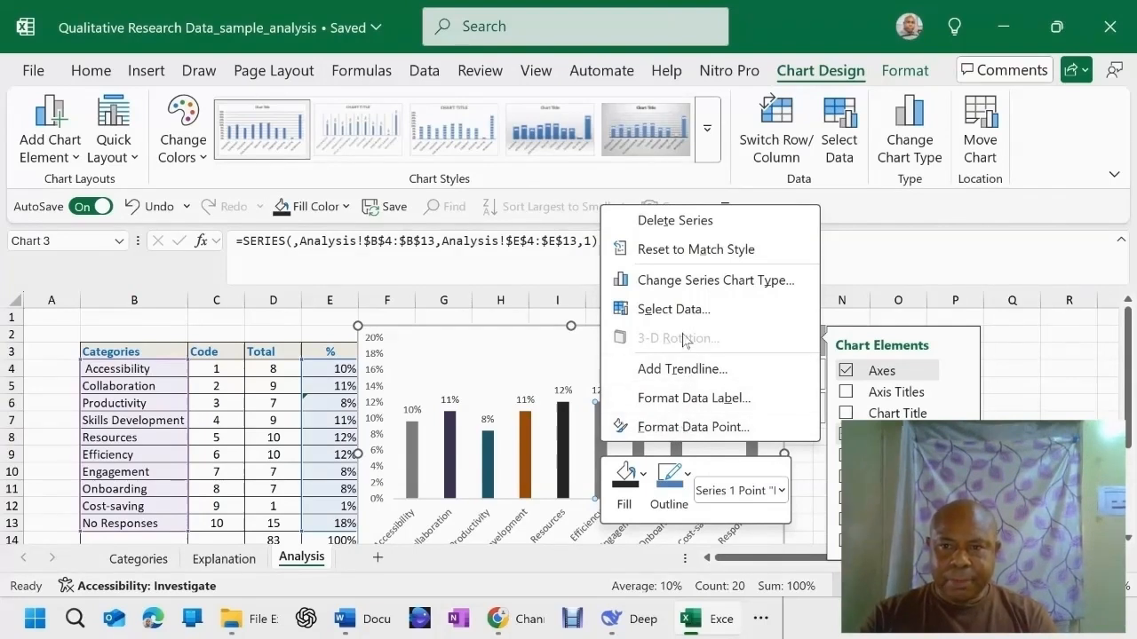
pyautogui.click(644, 475)
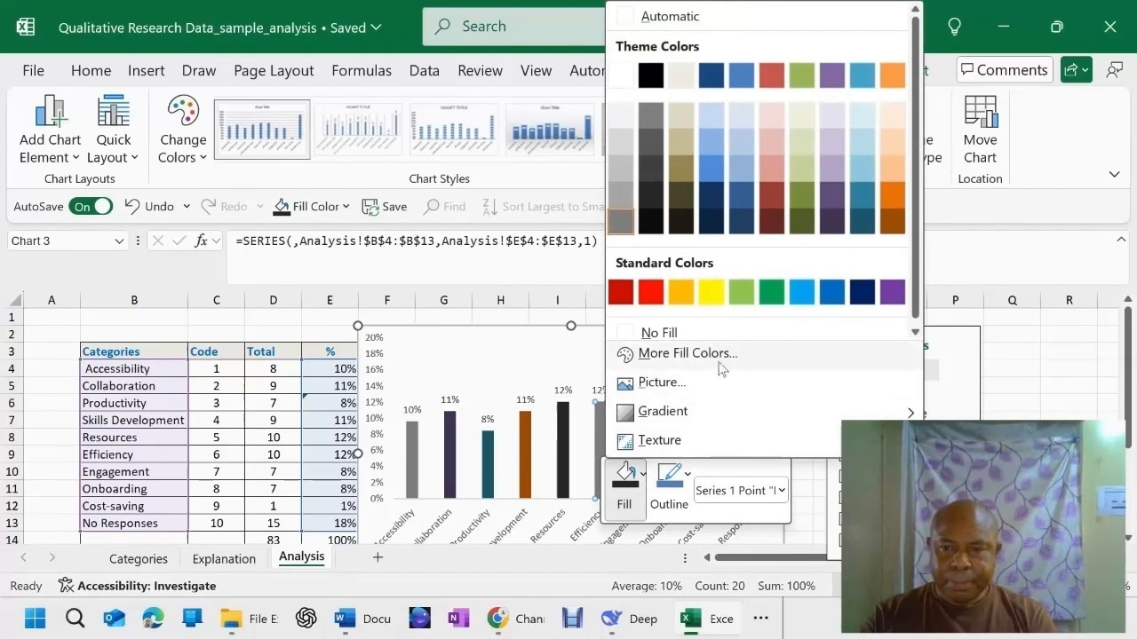
pyautogui.click(858, 300)
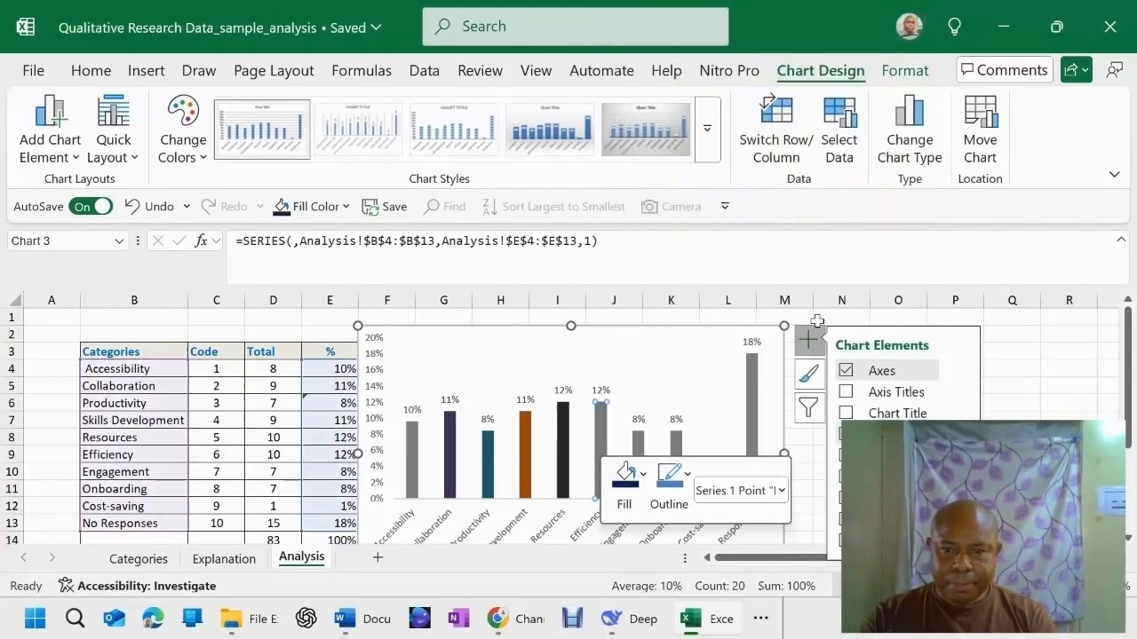
# Fill only the Onboarding column with the middle tan shade from the theme colors
pyautogui.click(677, 449)
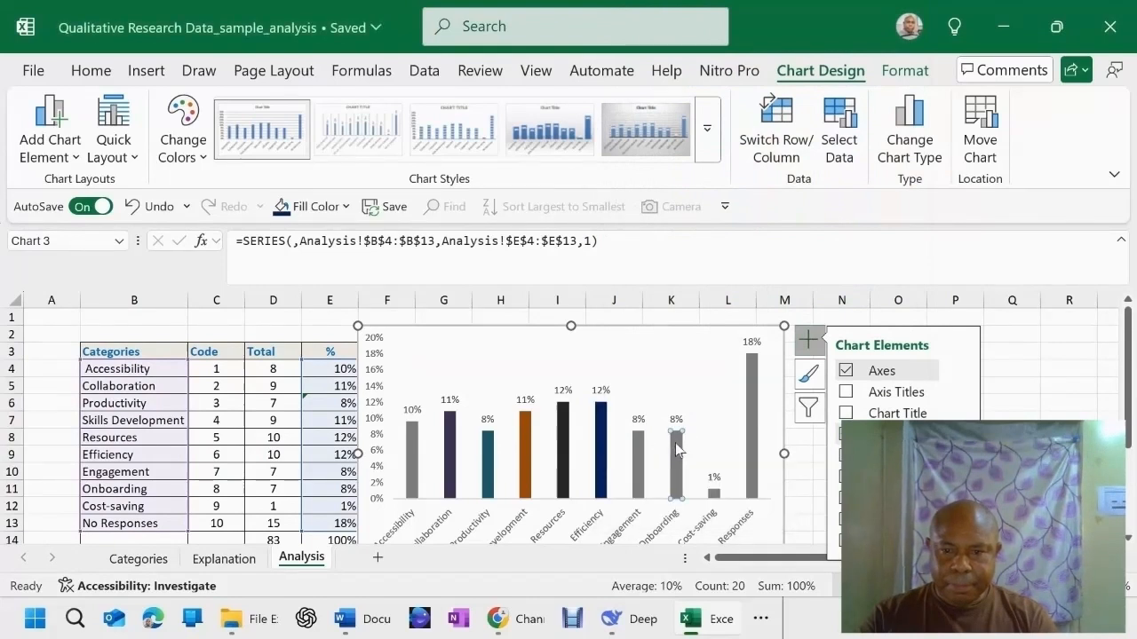
pyautogui.rightClick(677, 449)
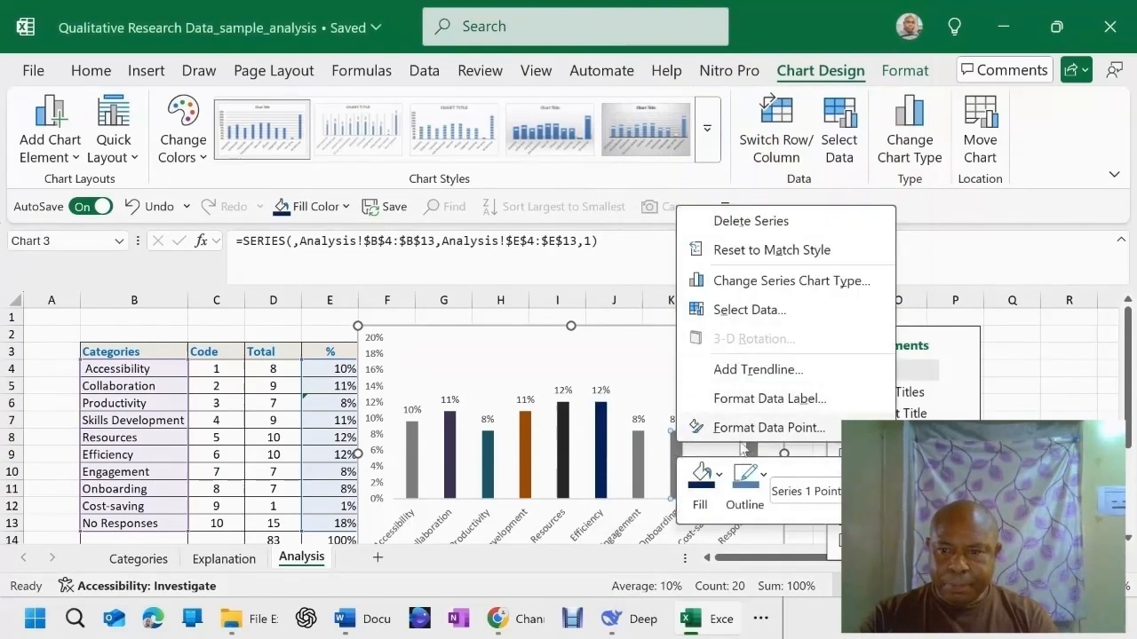
pyautogui.click(718, 475)
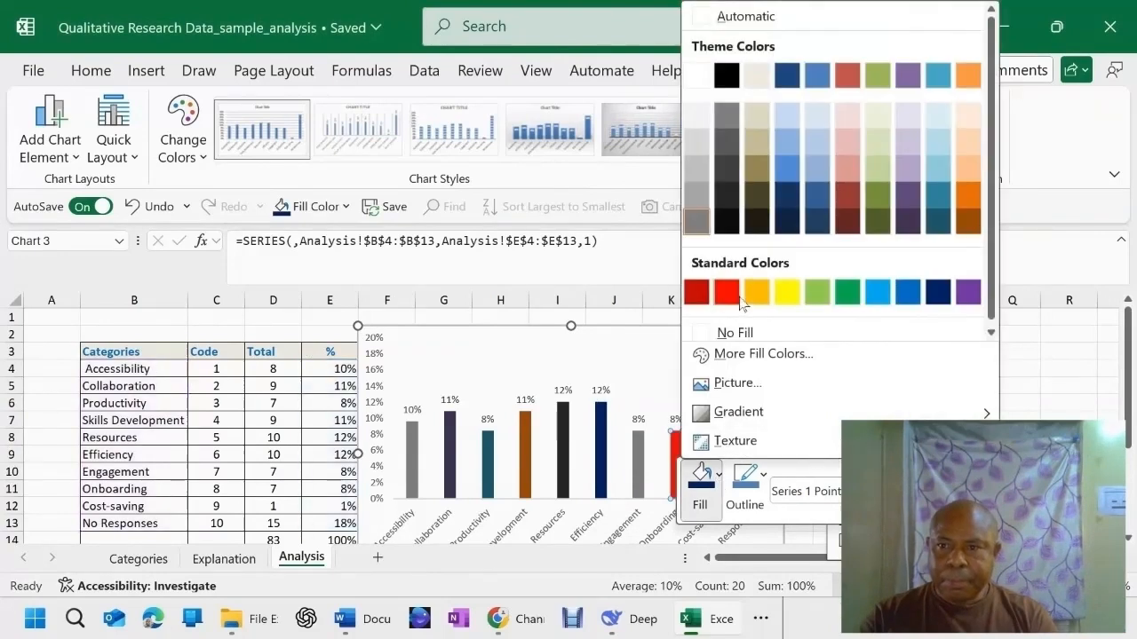
pyautogui.click(757, 175)
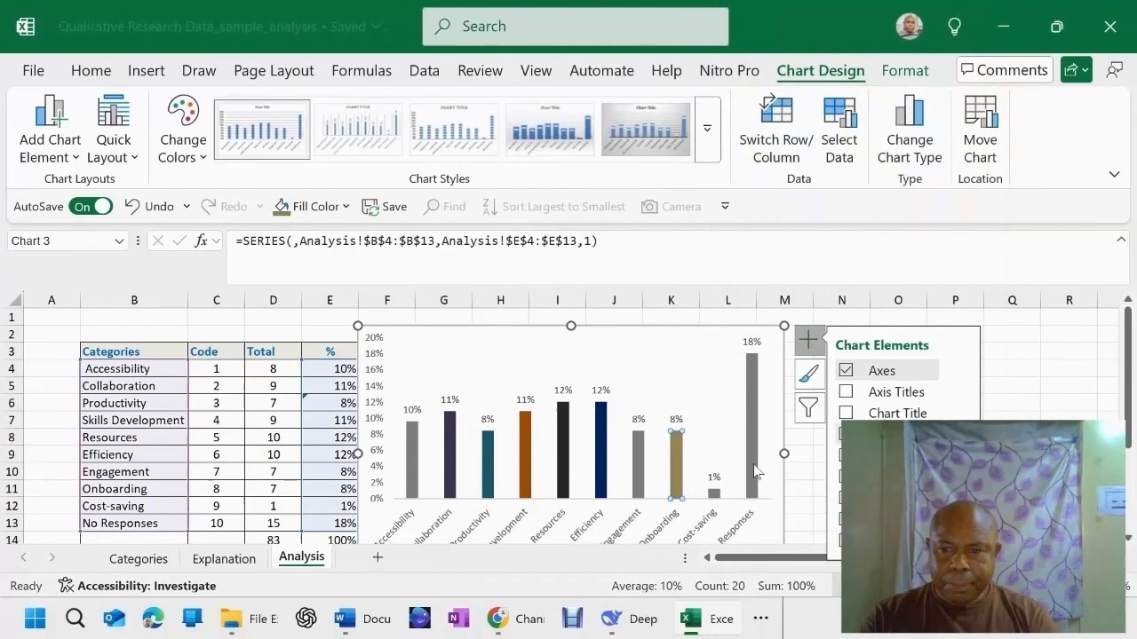
# Fill only the No Responses column with the darkest olive green theme color and deselect the chart
pyautogui.click(748, 466)
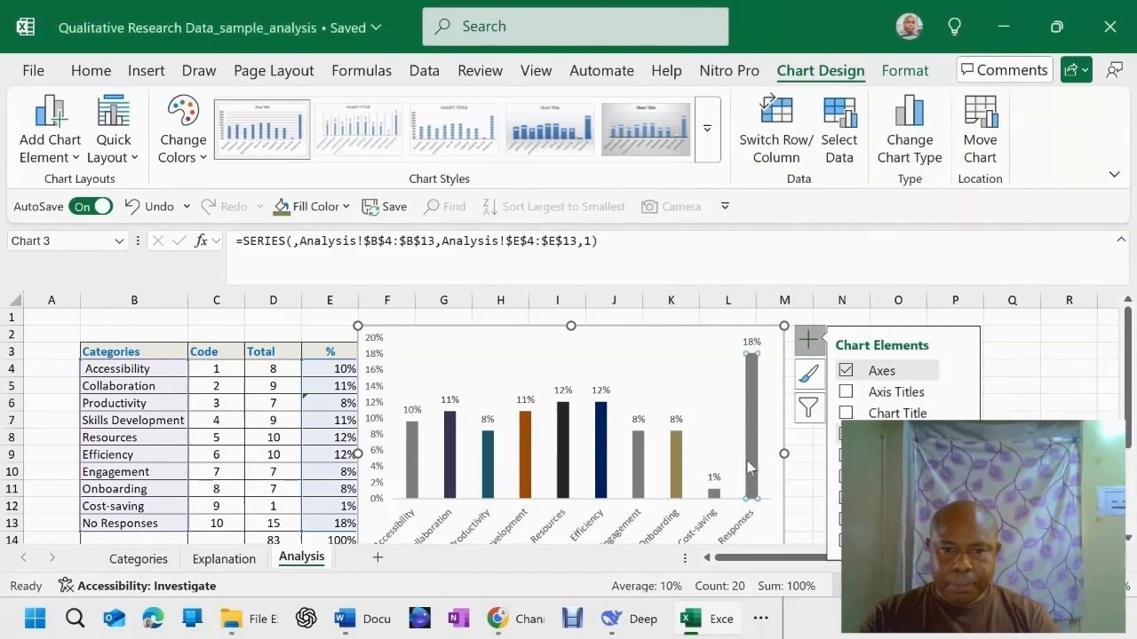
pyautogui.rightClick(748, 466)
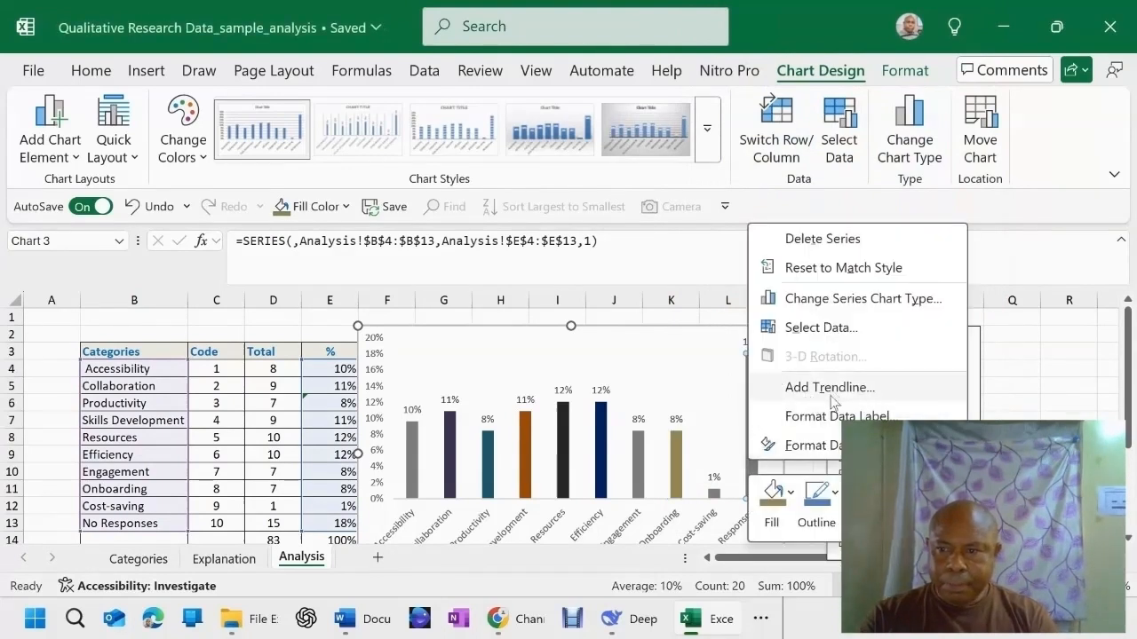
pyautogui.click(788, 498)
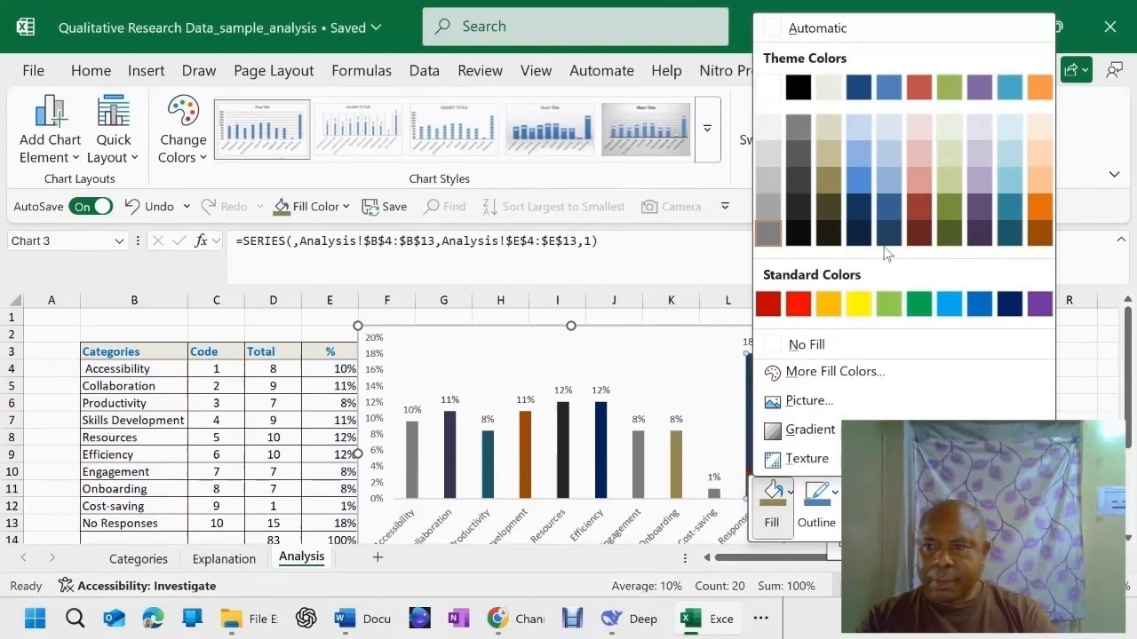
pyautogui.click(951, 248)
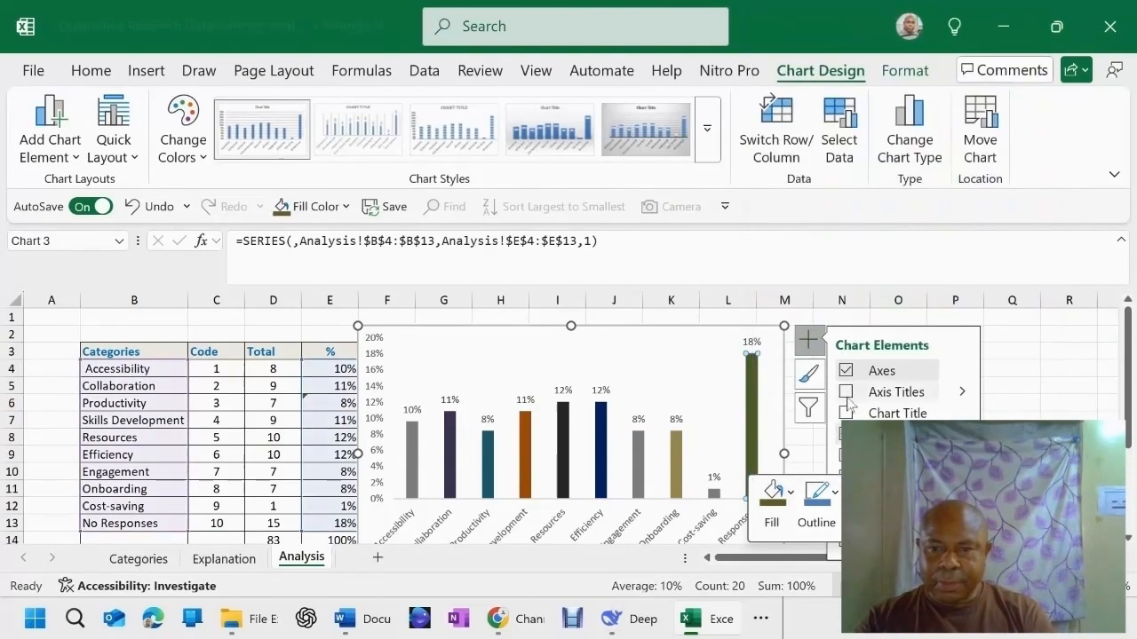
pyautogui.click(663, 370)
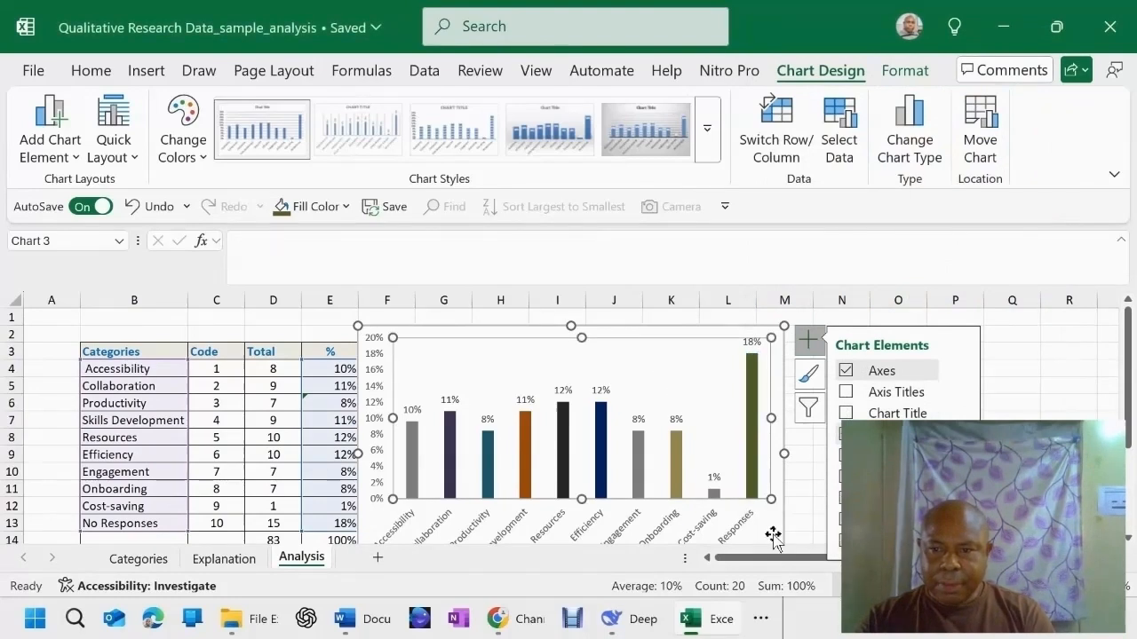
pyautogui.click(1012, 380)
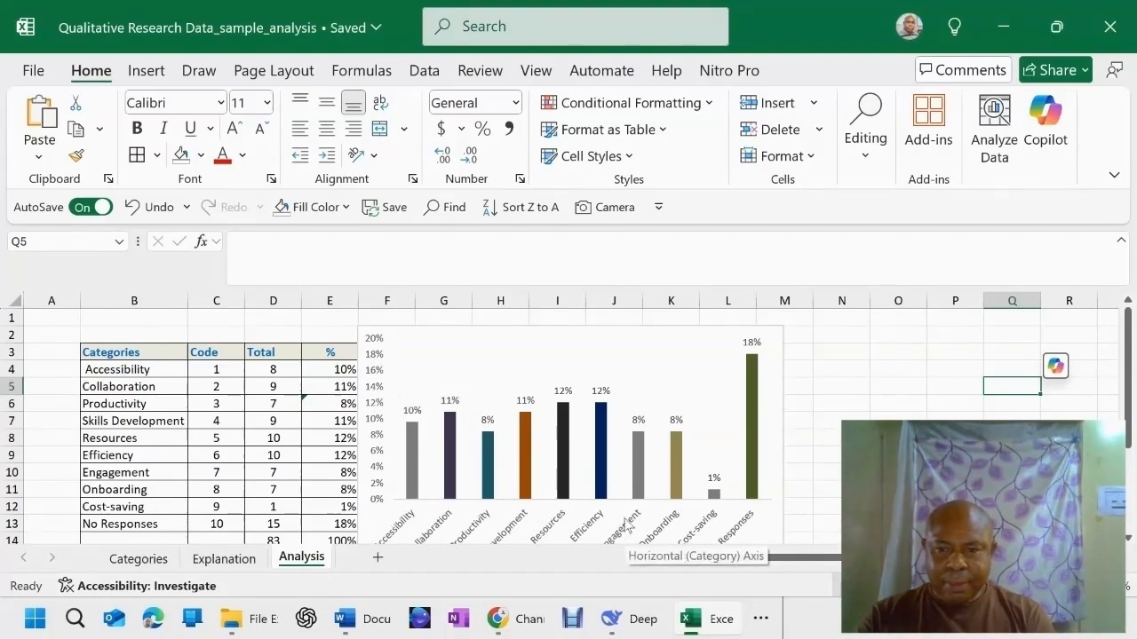
pyautogui.rightClick(546, 529)
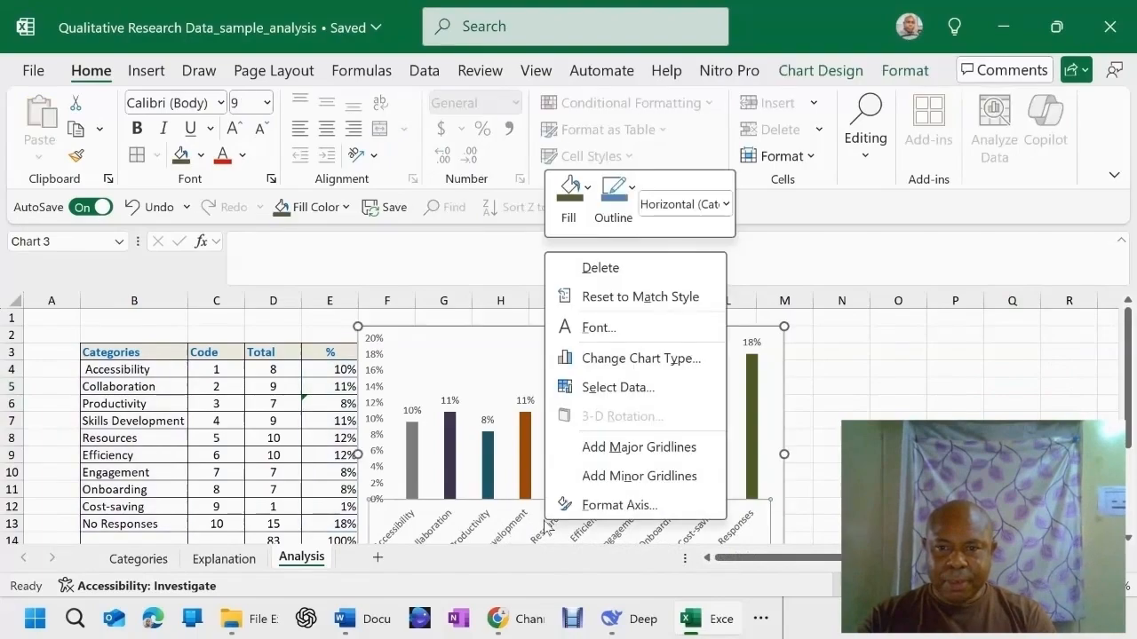
pyautogui.click(474, 527)
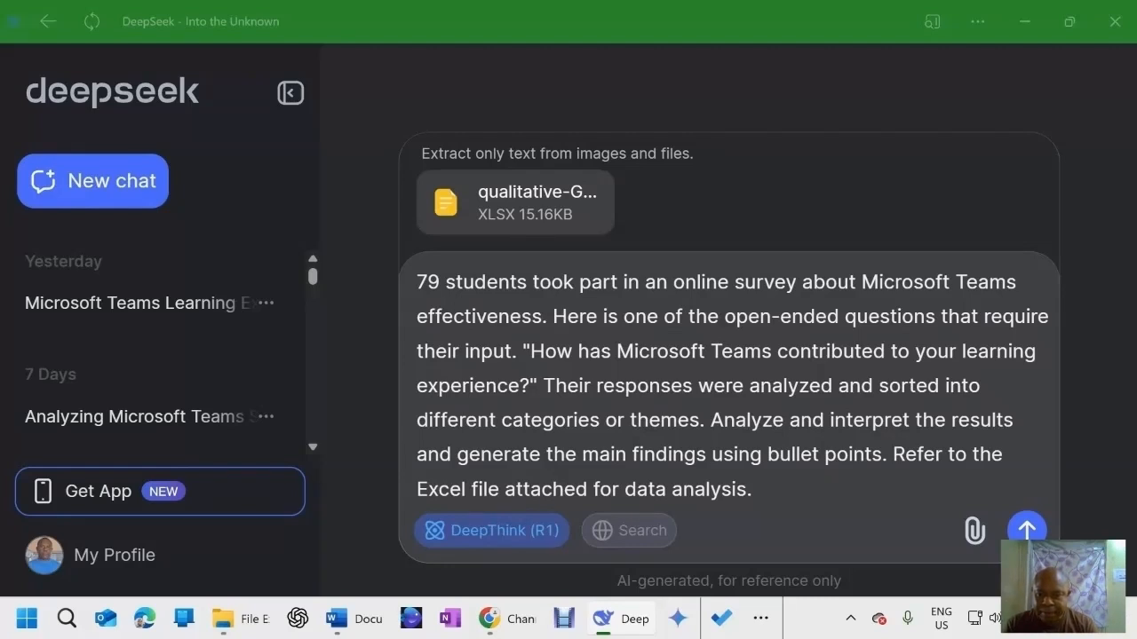
# In DeepSeek, submit the prepared prompt asking for the main findings in bullet points from the attached Excel file
pyautogui.click(761, 454)
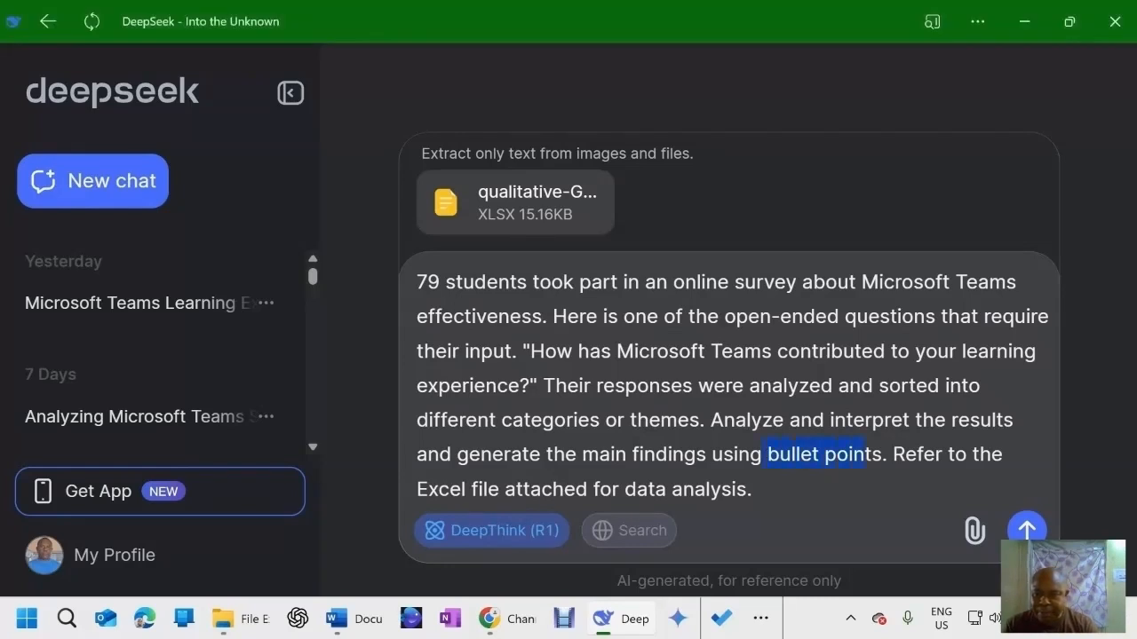
pyautogui.moveTo(864, 455); pyautogui.dragTo(872, 455)
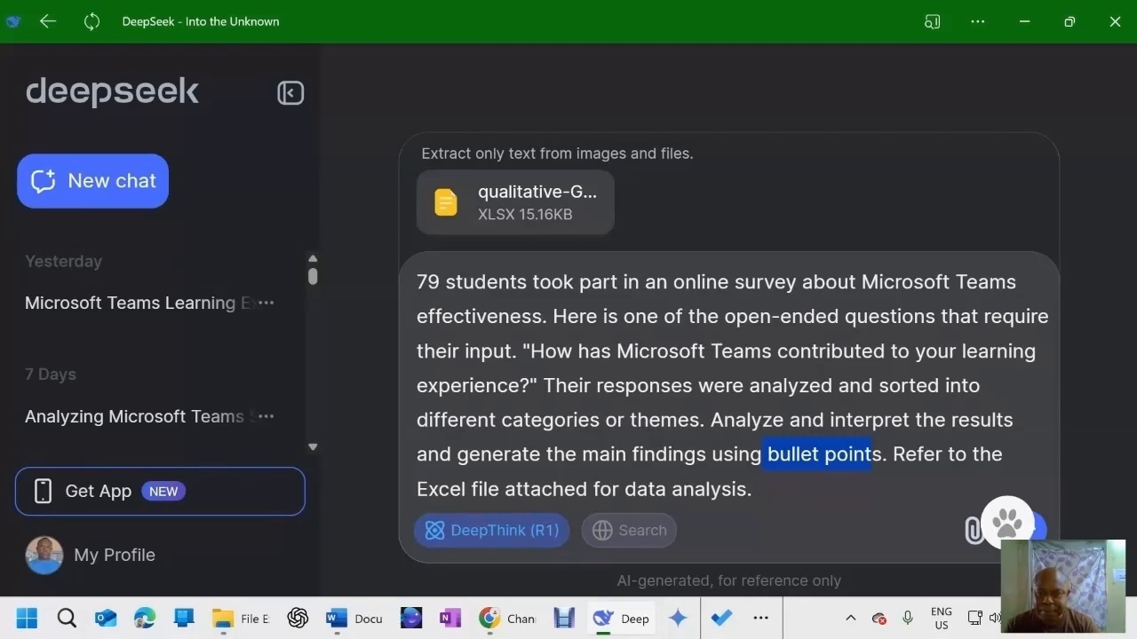
pyautogui.click(749, 454)
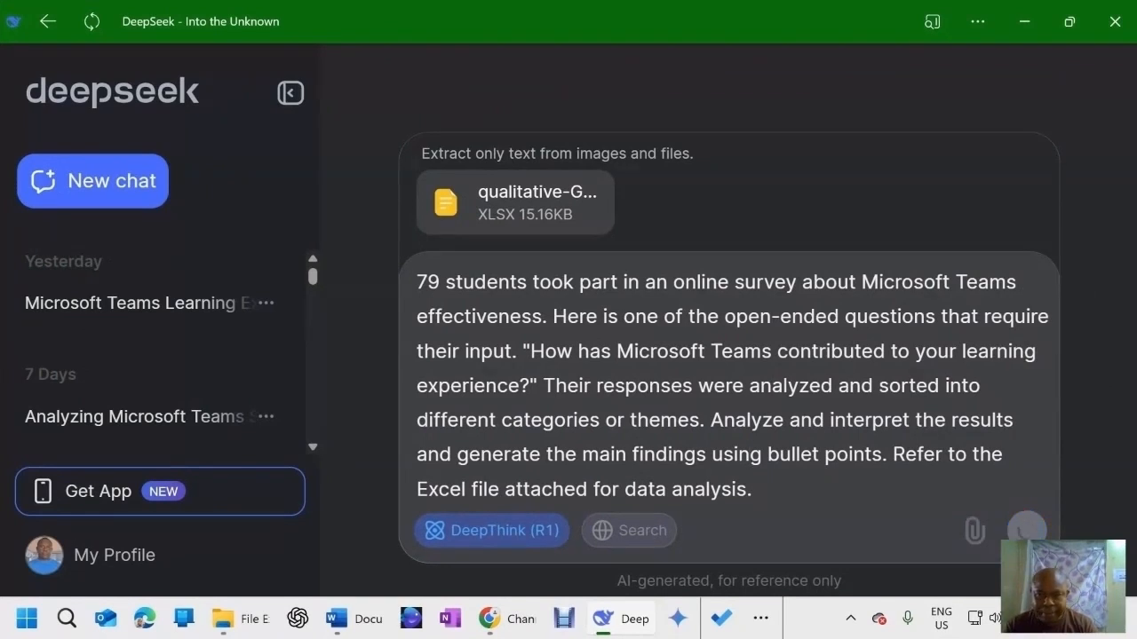
pyautogui.click(1026, 526)
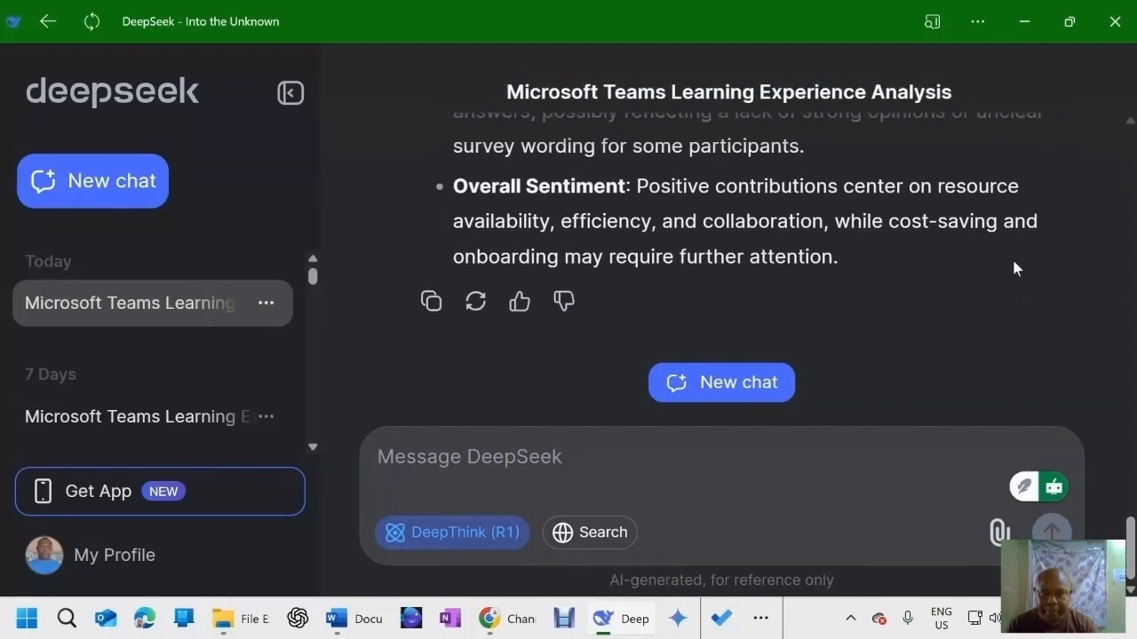
# Examine the bulleted main findings in the generated response, starting from the first bullet
pyautogui.scroll(5, 1012, 257)
pyautogui.scroll(10, 864, 282)
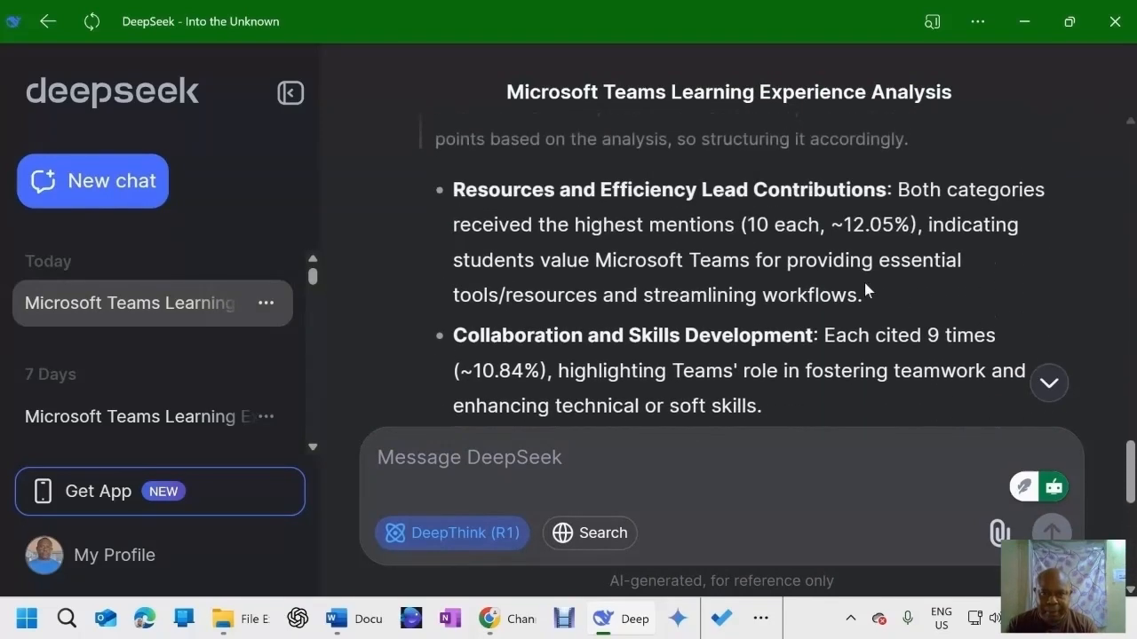
pyautogui.scroll(-3, 660, 316)
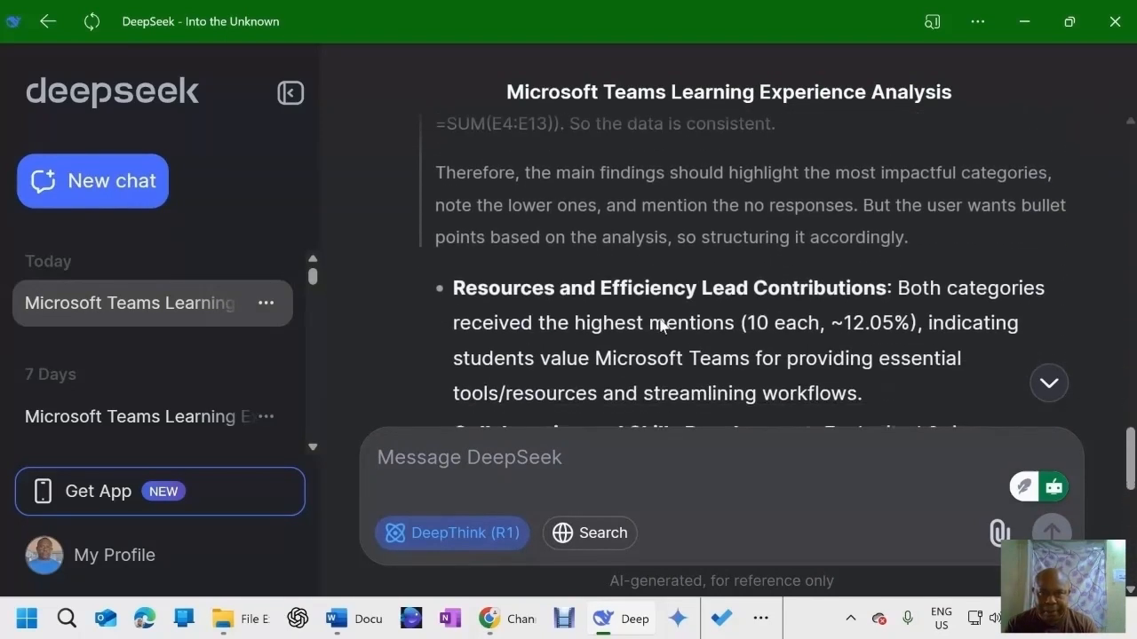